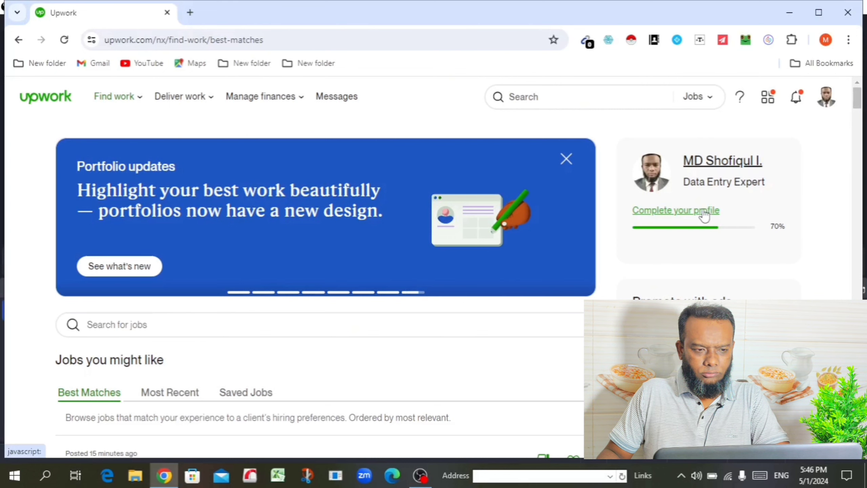
# Start completing the profile with a new employment entry and enter Data Biz Inc as the company
pyautogui.click(705, 213)
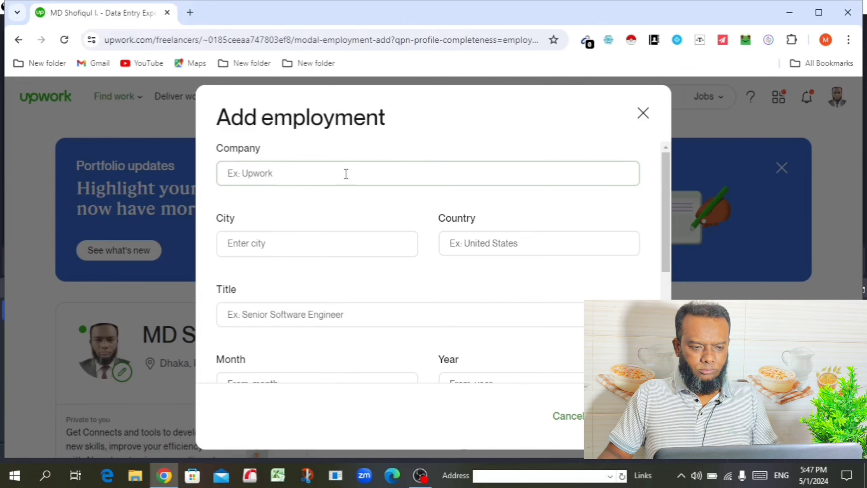
pyautogui.click(308, 176)
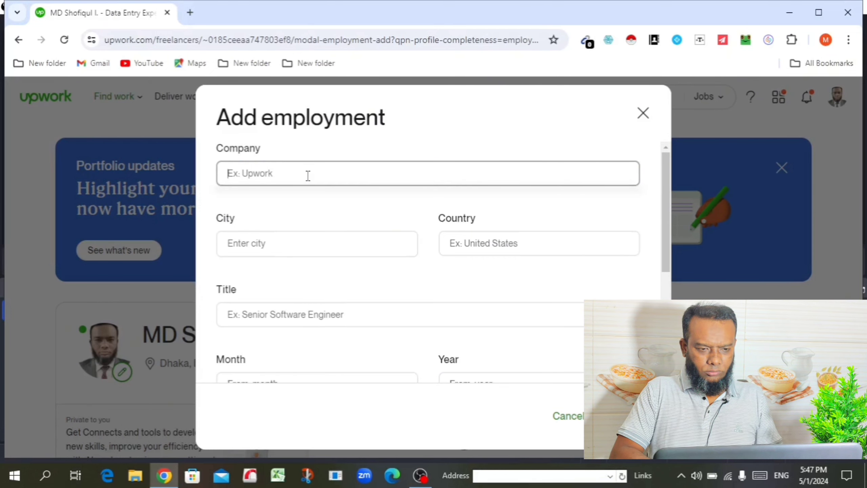
pyautogui.write('Data')
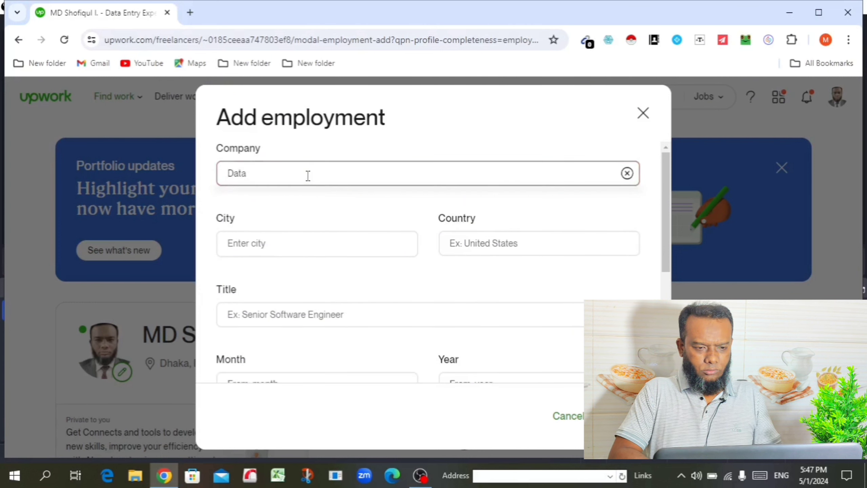
pyautogui.write(' Biz')
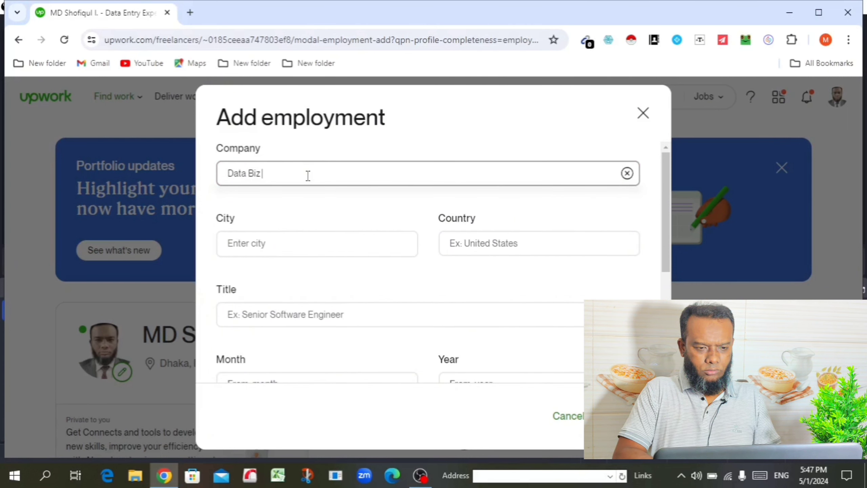
pyautogui.write(' Inc')
# Set the employment location to the city Dhaka and the country Bangladesh
pyautogui.click(313, 251)
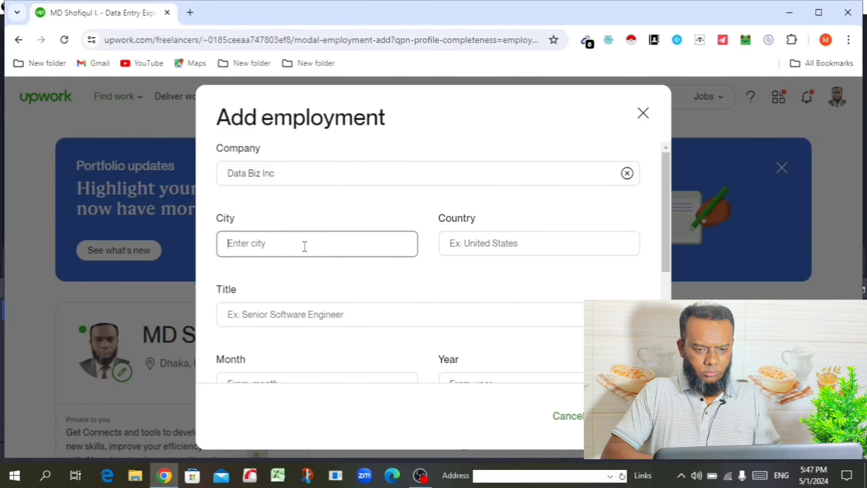
pyautogui.write('Dhaka')
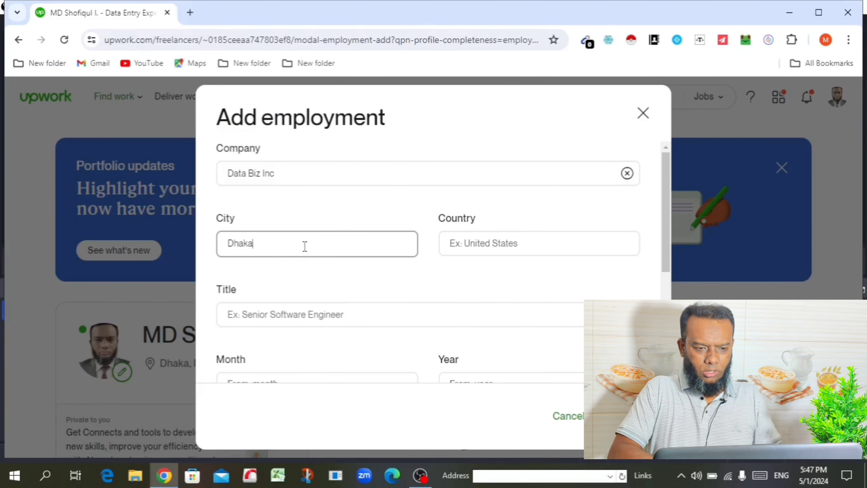
pyautogui.press('Tab')
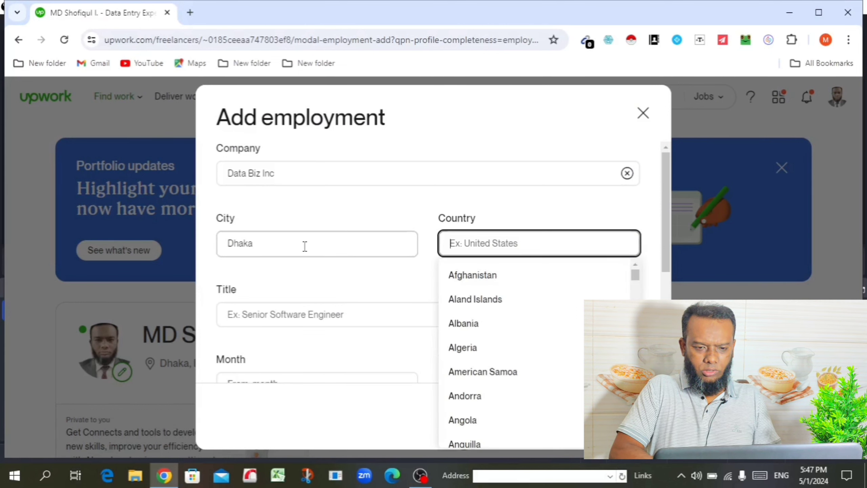
pyautogui.write('Bang')
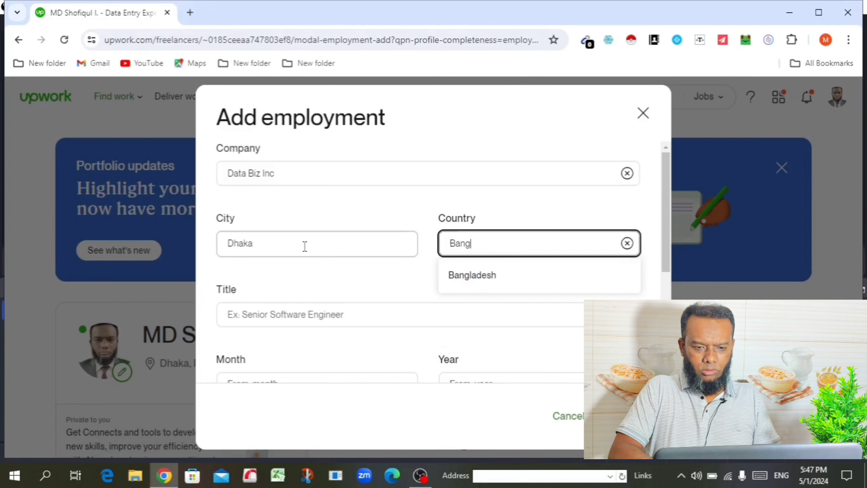
pyautogui.click(473, 276)
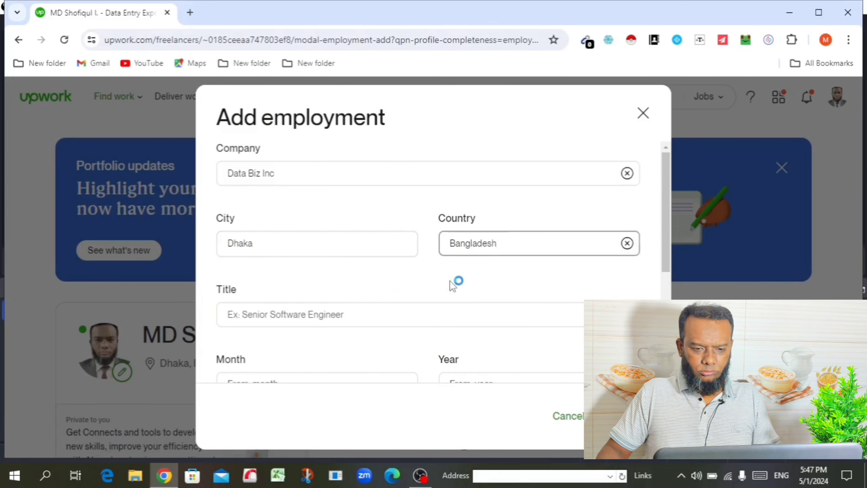
# Enter "Data Entery Operator" as the job title of the employment entry
pyautogui.click(323, 315)
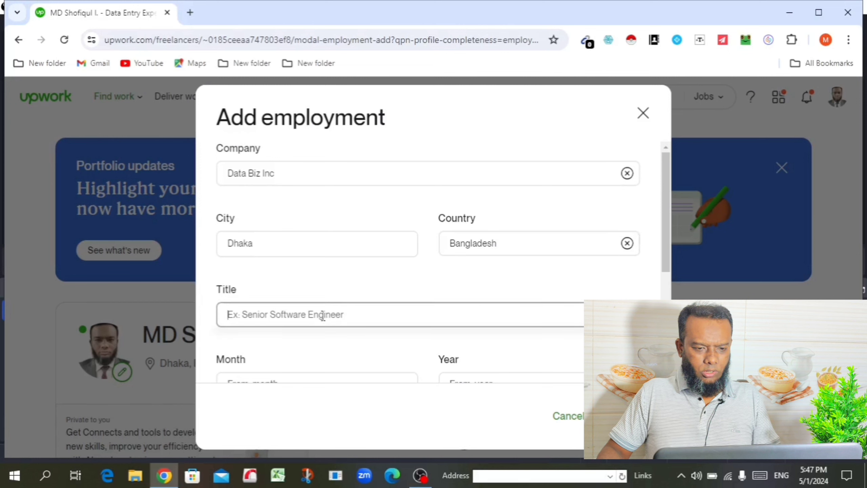
pyautogui.write('Data')
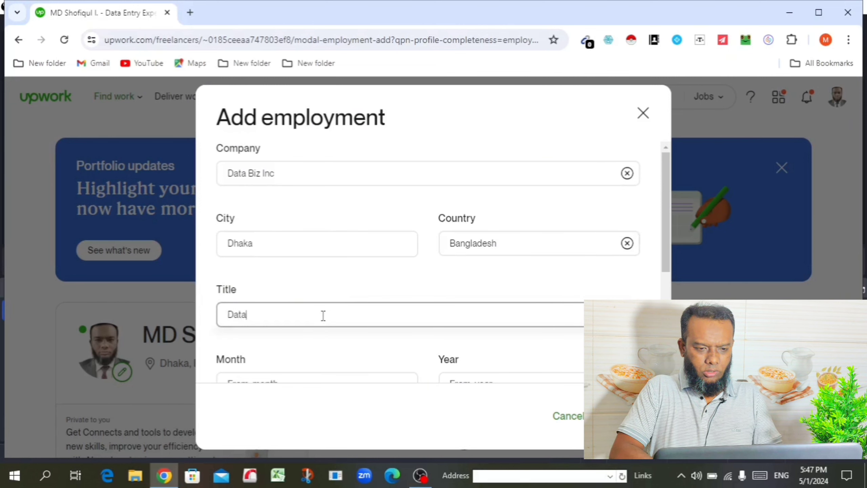
pyautogui.write(' Entery')
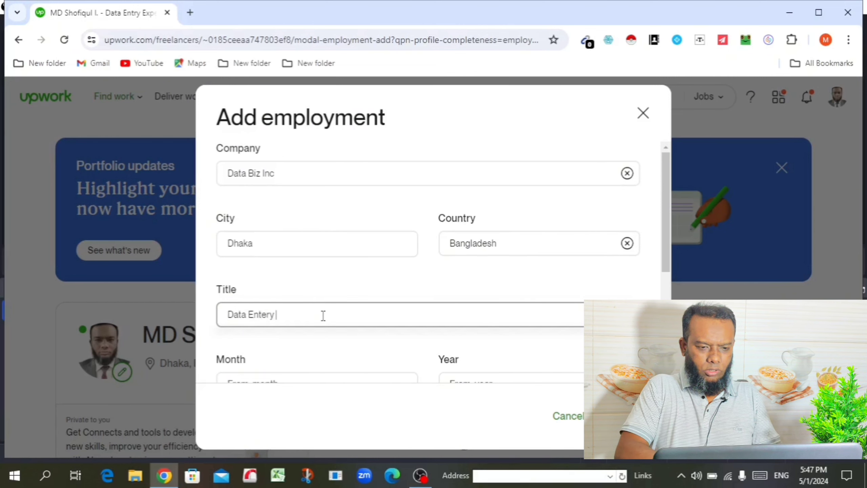
pyautogui.write(' Operaqor')
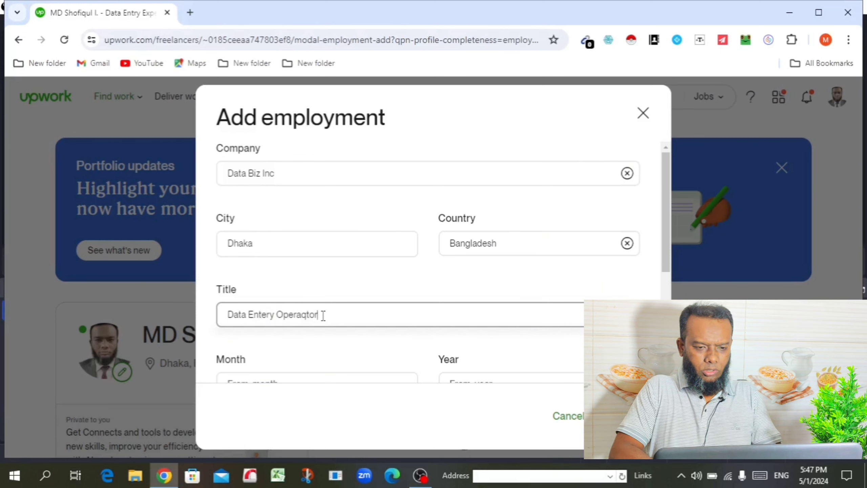
pyautogui.press('BackSpace')
pyautogui.press('BackSpace')
pyautogui.write('tor')
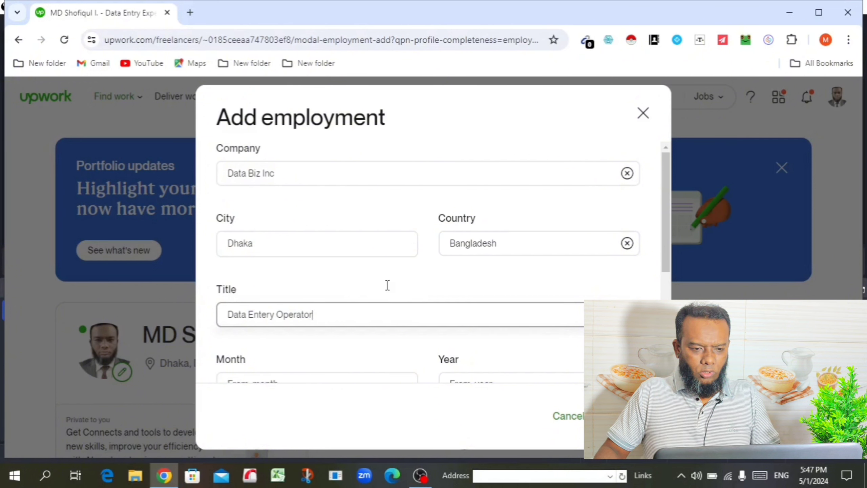
# Mark the job as not current and set its start date to January 2020
pyautogui.scroll(-5, 401, 281)
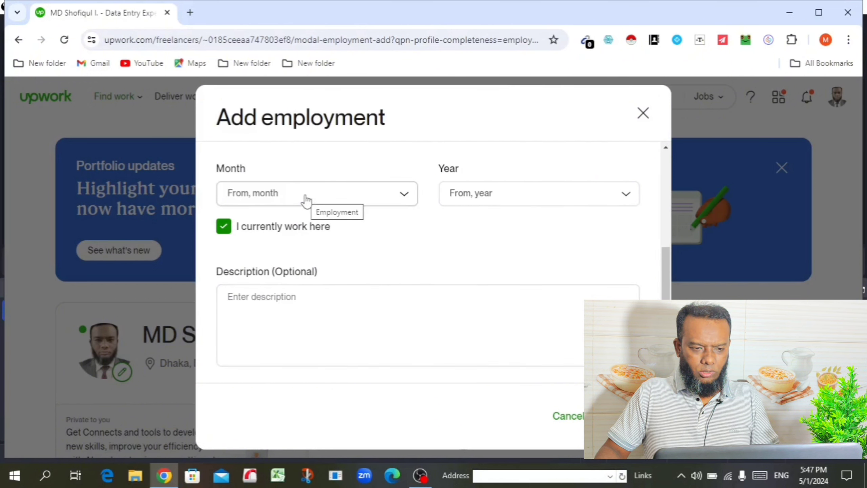
pyautogui.click(224, 227)
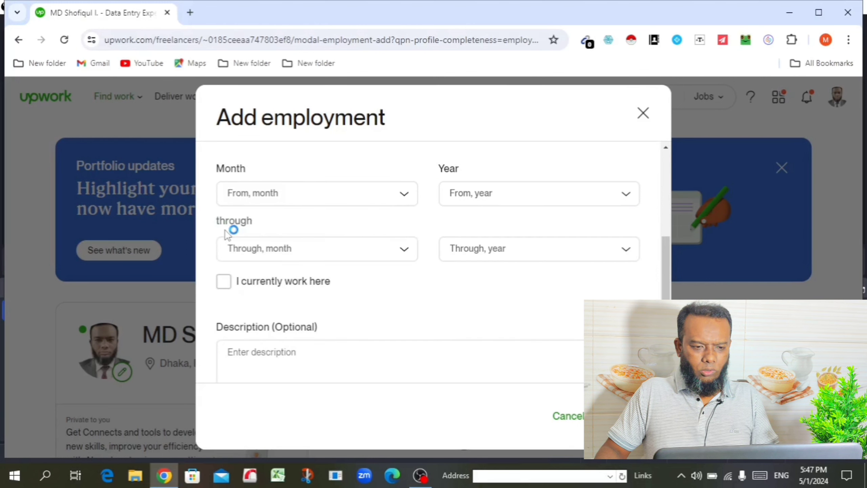
pyautogui.click(277, 197)
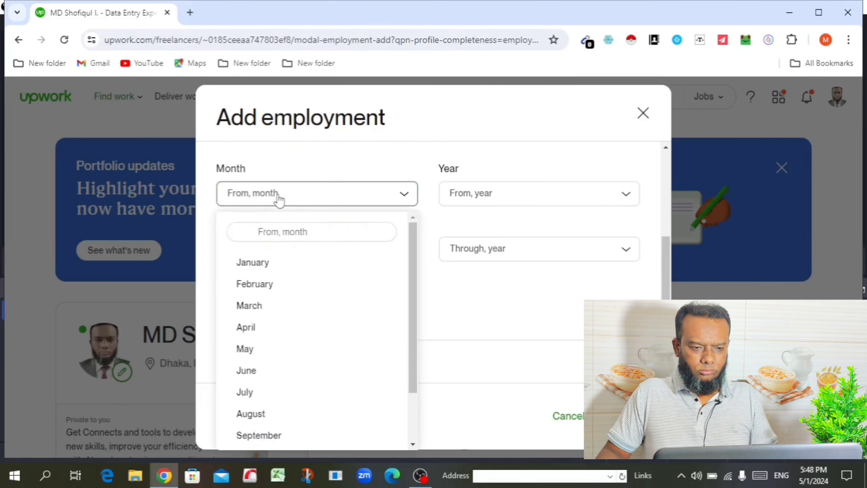
pyautogui.click(254, 272)
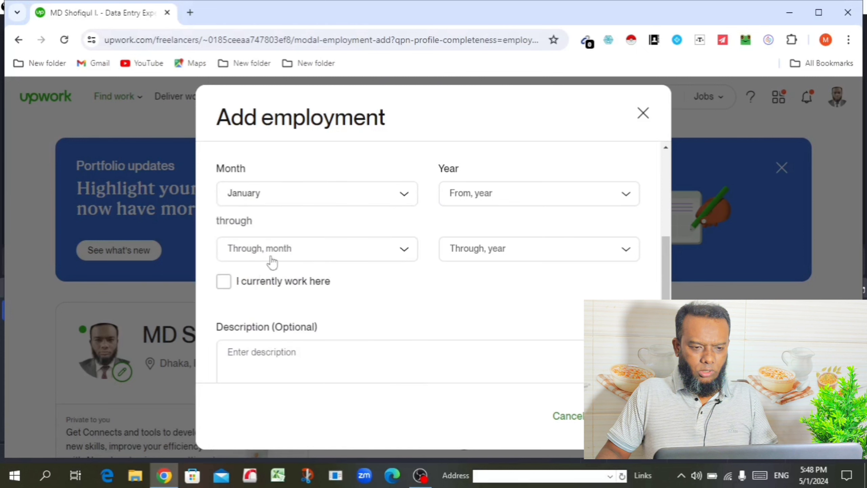
pyautogui.click(471, 198)
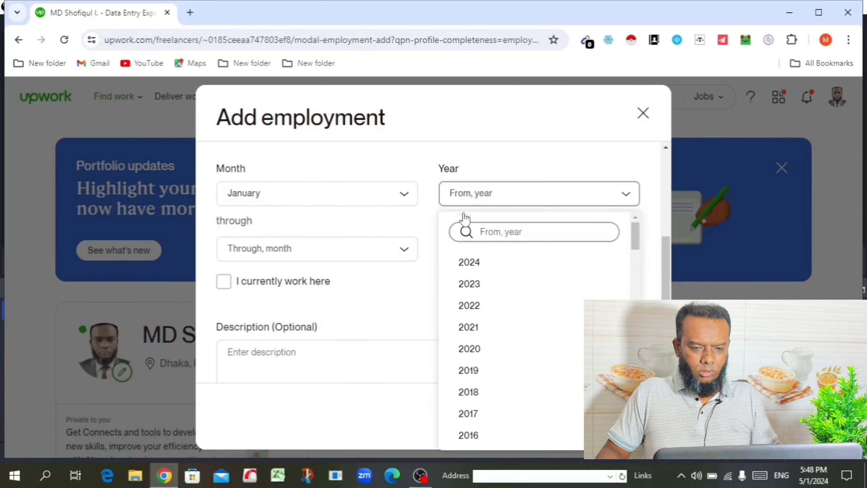
pyautogui.click(493, 354)
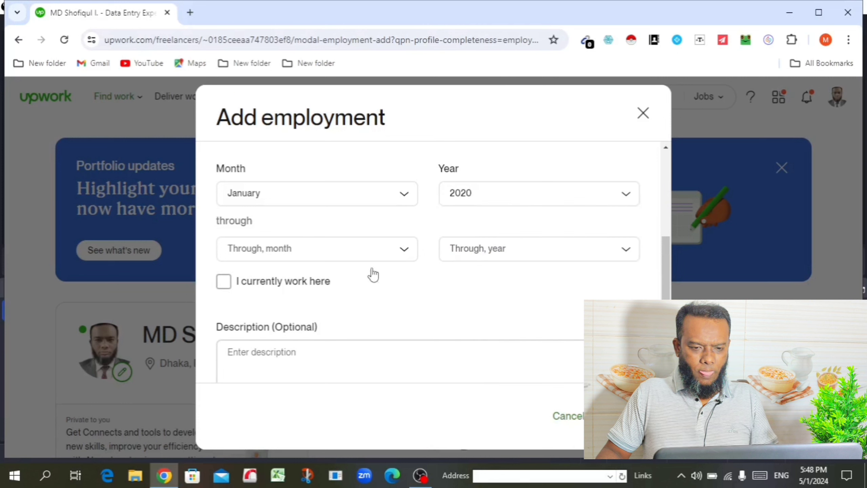
# Set the end date of the employment to November 2021
pyautogui.click(271, 255)
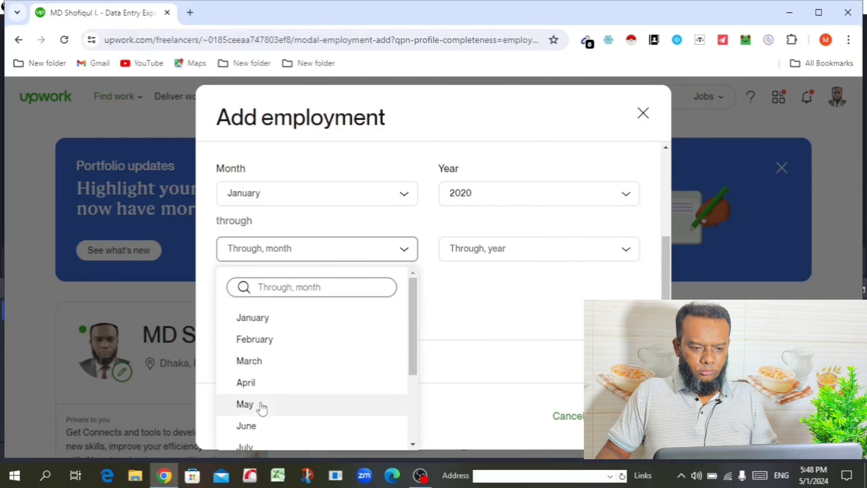
pyautogui.scroll(-2, 264, 410)
pyautogui.scroll(-2, 268, 410)
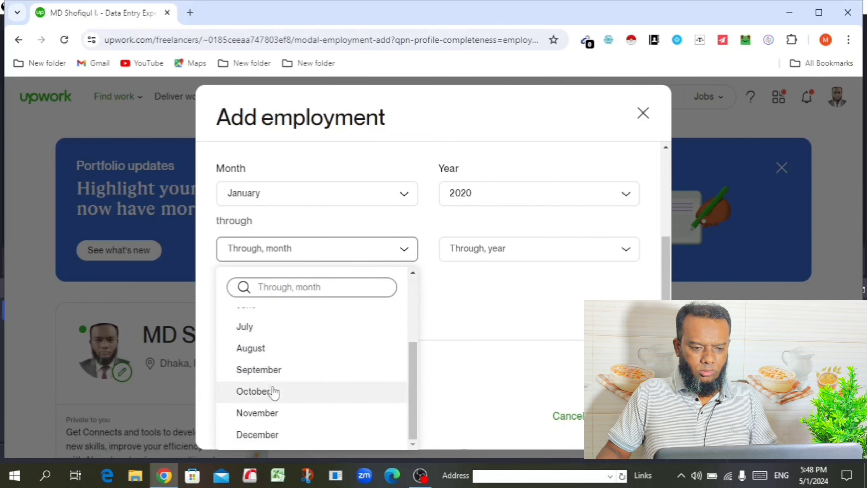
pyautogui.click(270, 413)
pyautogui.click(492, 249)
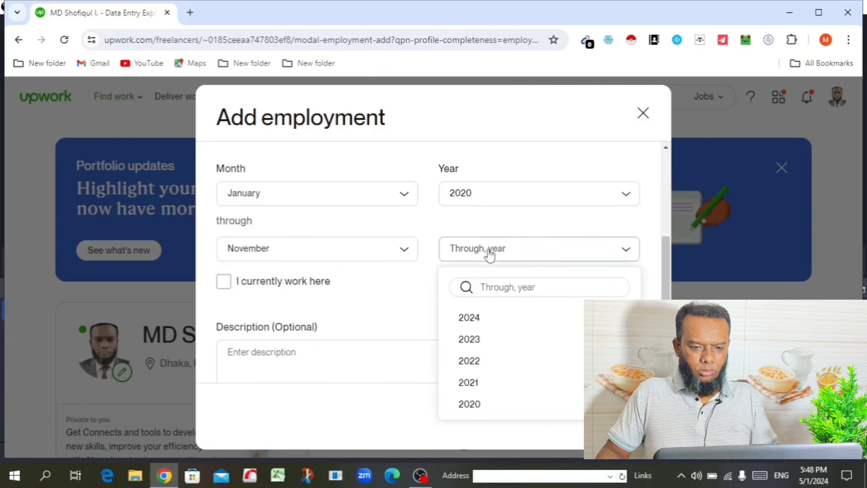
pyautogui.click(476, 388)
# Add the description "I work in the company as a Data Entry operator." and save the employment entry
pyautogui.scroll(-2, 399, 310)
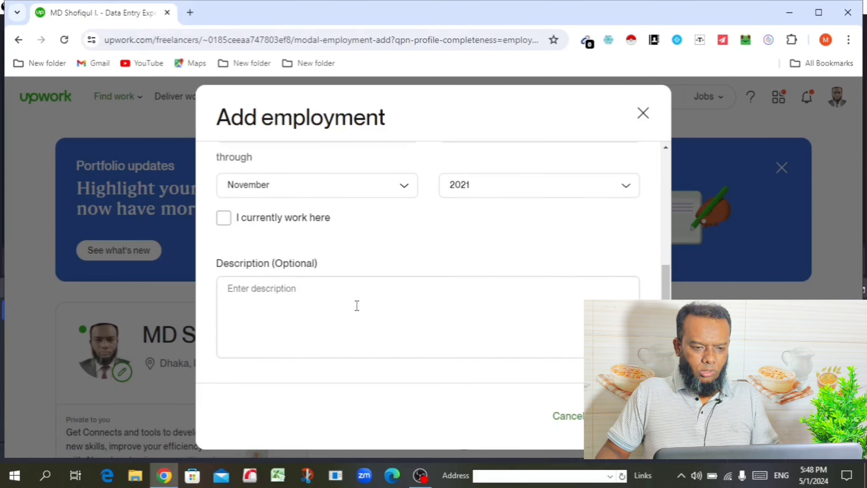
pyautogui.click(345, 306)
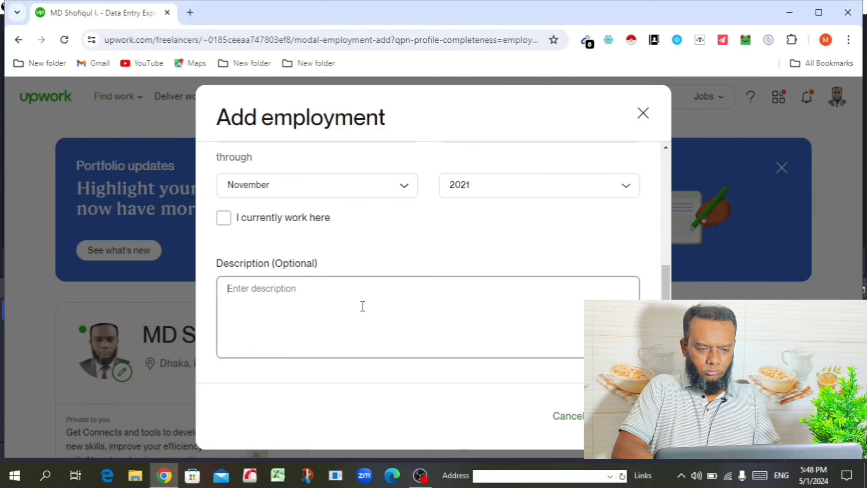
pyautogui.write('I')
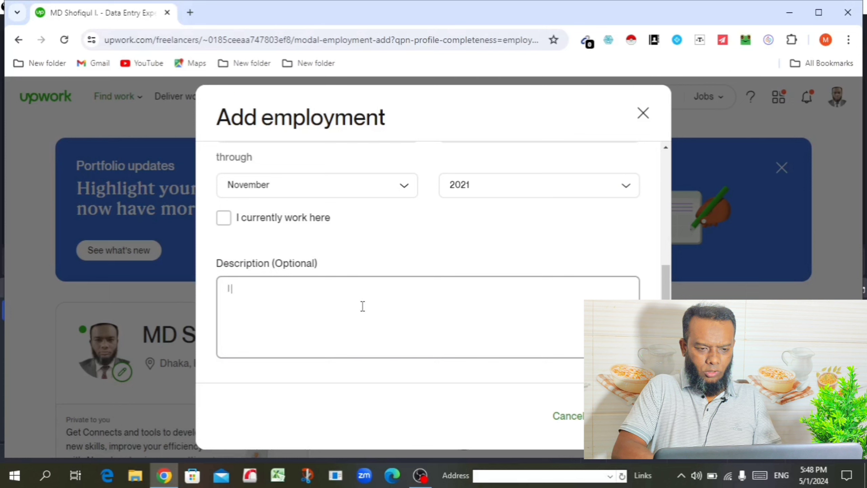
pyautogui.write(' work th')
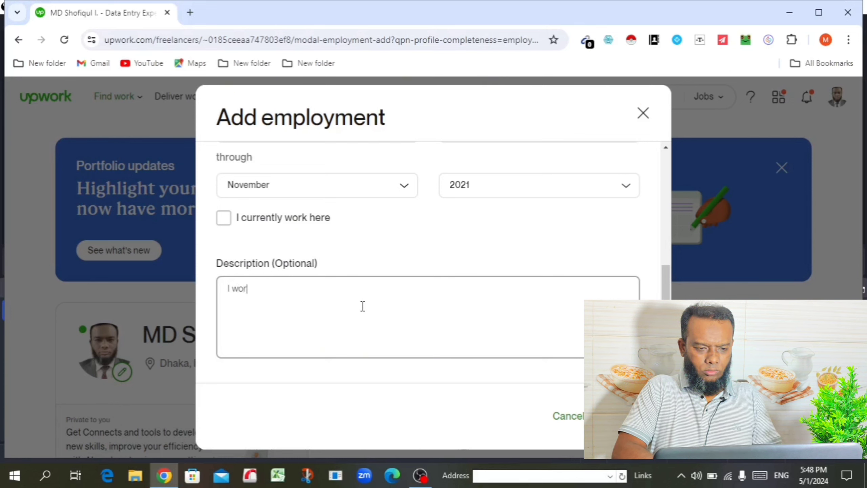
pyautogui.press('BackSpace')
pyautogui.press('BackSpace')
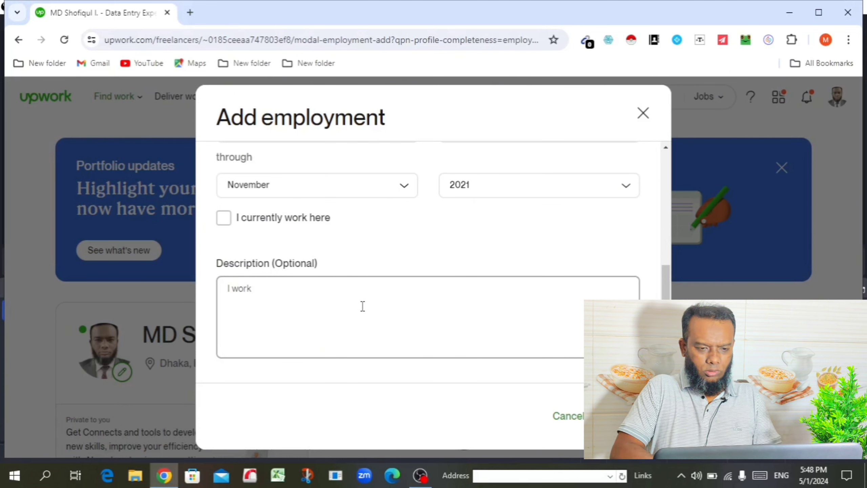
pyautogui.write('in the')
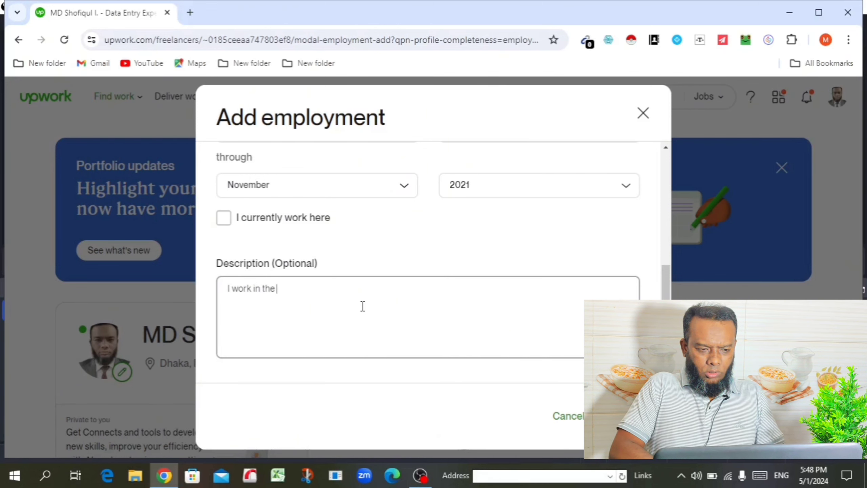
pyautogui.write(' com')
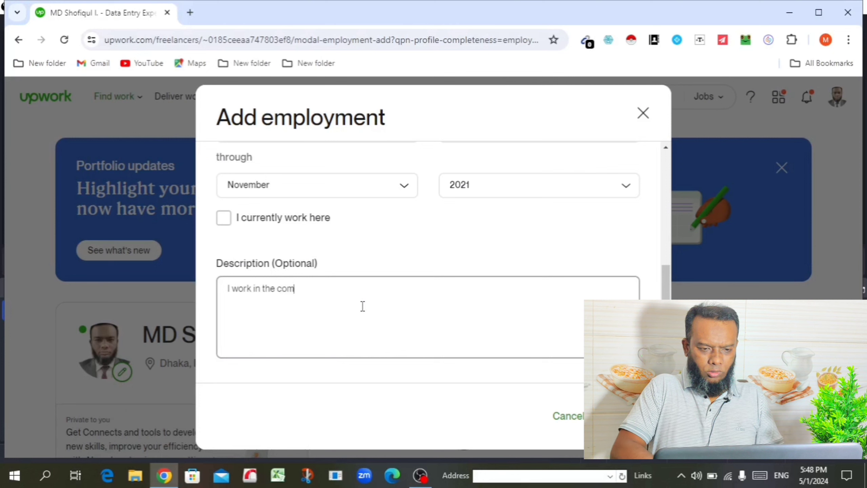
pyautogui.write('pany as a')
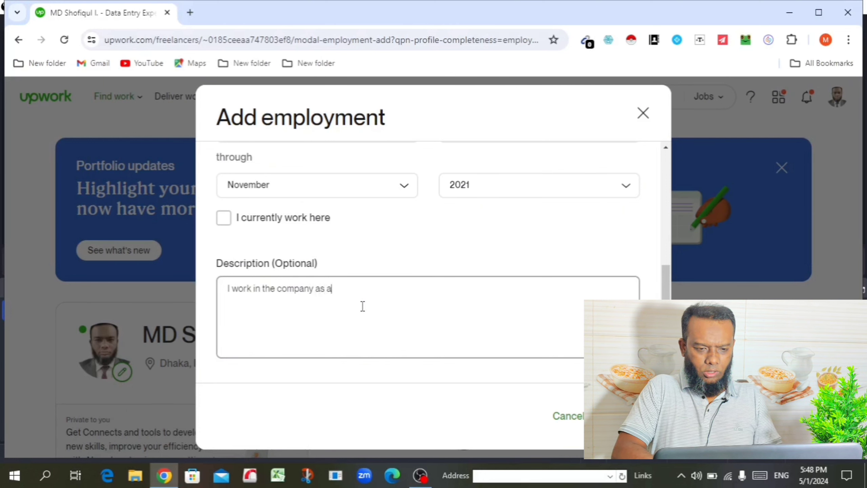
pyautogui.write(' Data E')
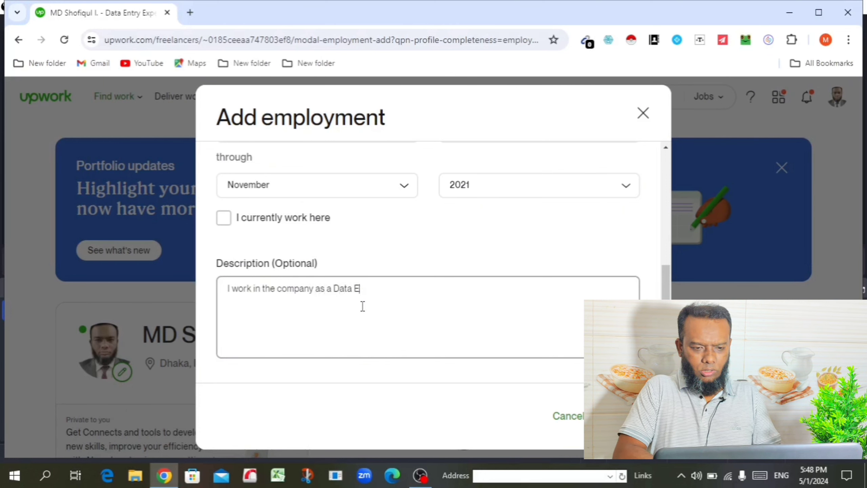
pyautogui.write('ntry operator')
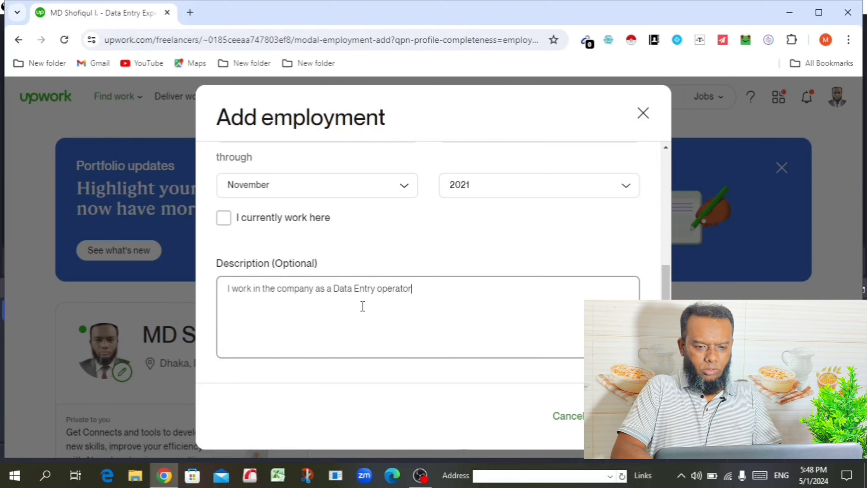
pyautogui.write('.')
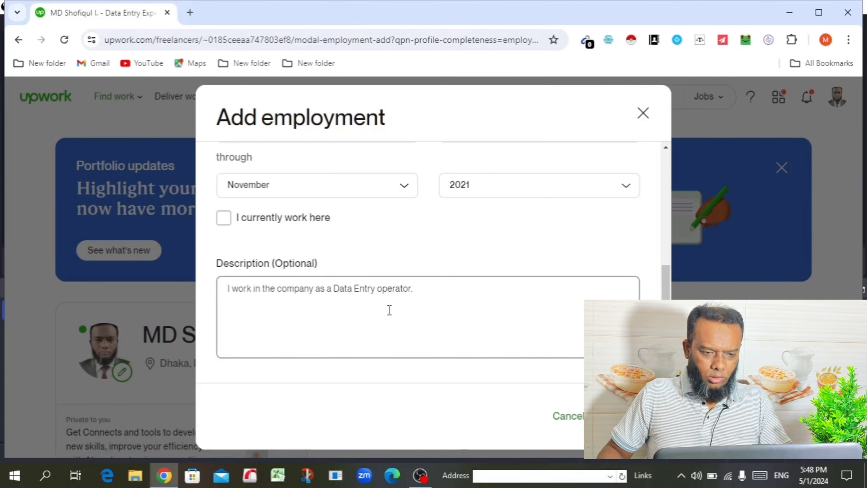
pyautogui.click(615, 415)
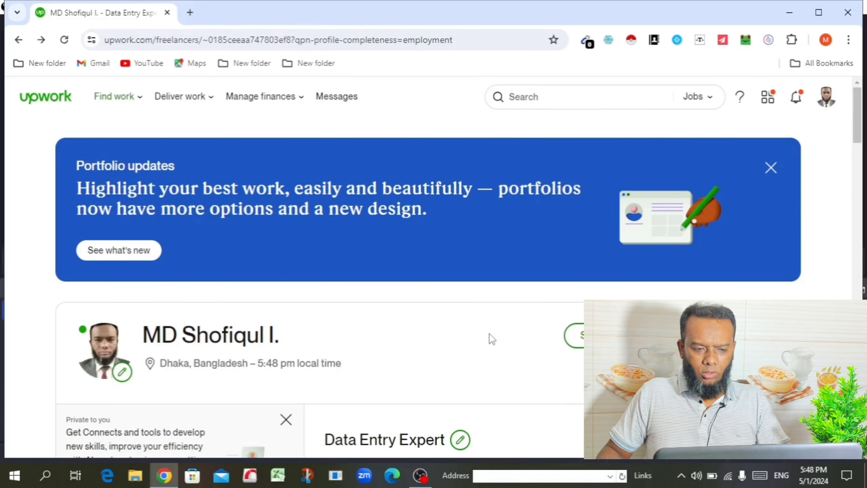
# Return to the Upwork home page and start a portfolio entry from the profile completion list
pyautogui.scroll(-1, 465, 309)
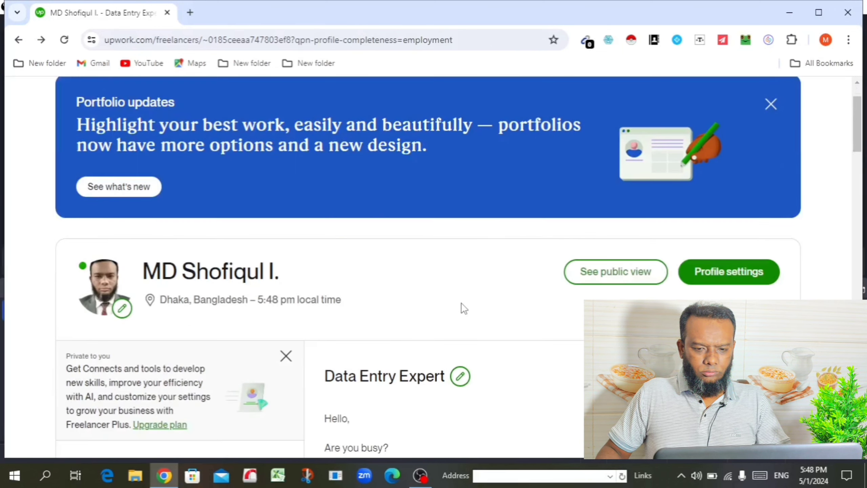
pyautogui.scroll(1, 464, 309)
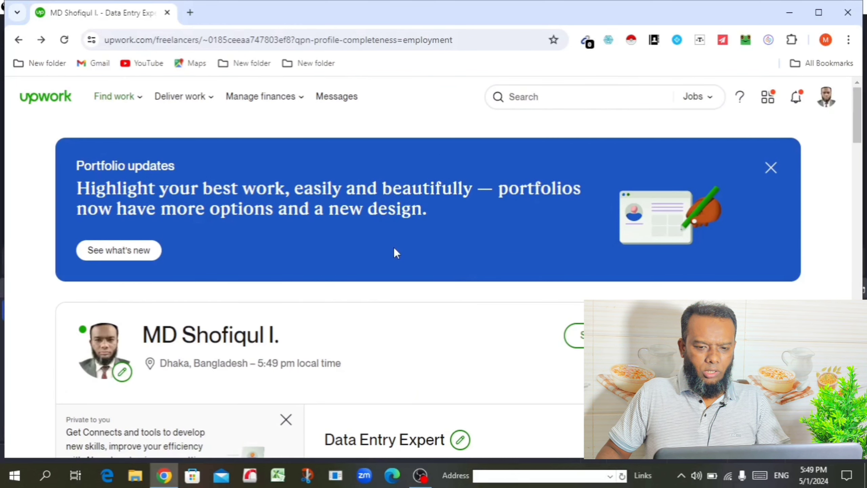
pyautogui.click(46, 99)
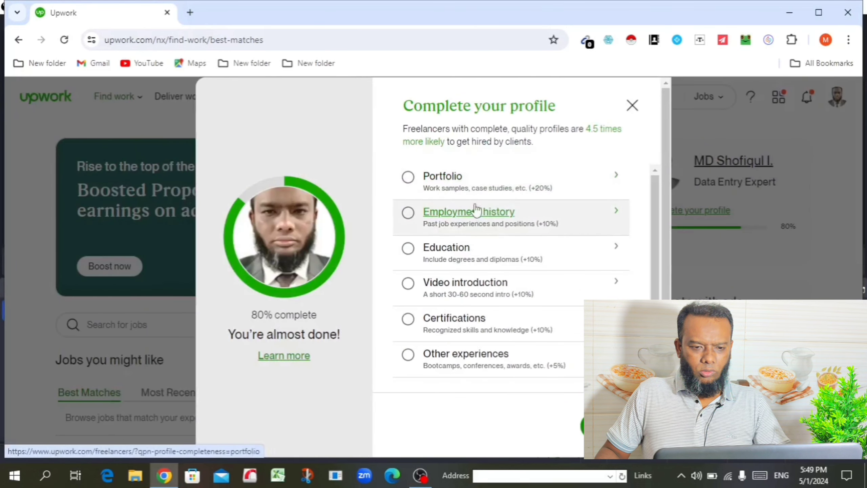
pyautogui.click(450, 177)
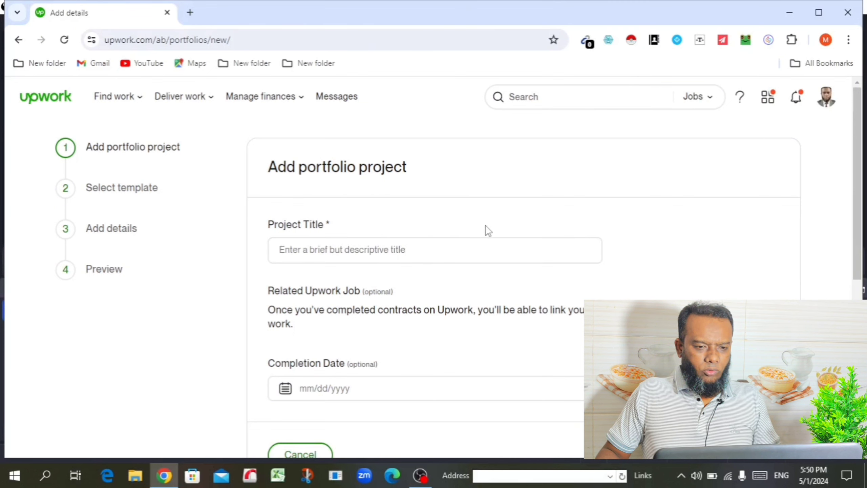
# Title the portfolio project "Data Entry" and continue to the template selection
pyautogui.click(353, 255)
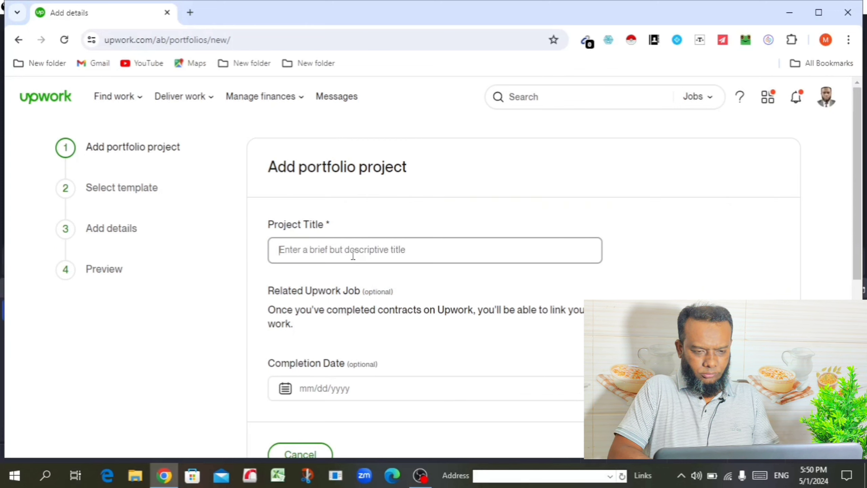
pyautogui.write('Da')
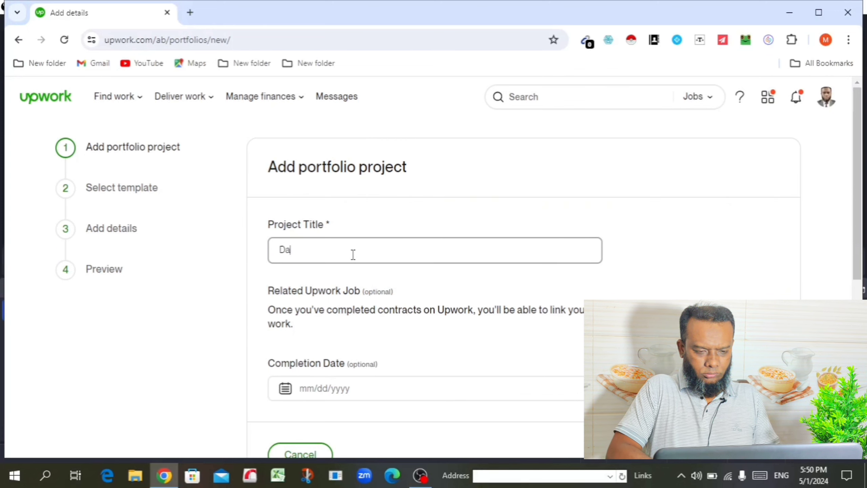
pyautogui.write('ta E')
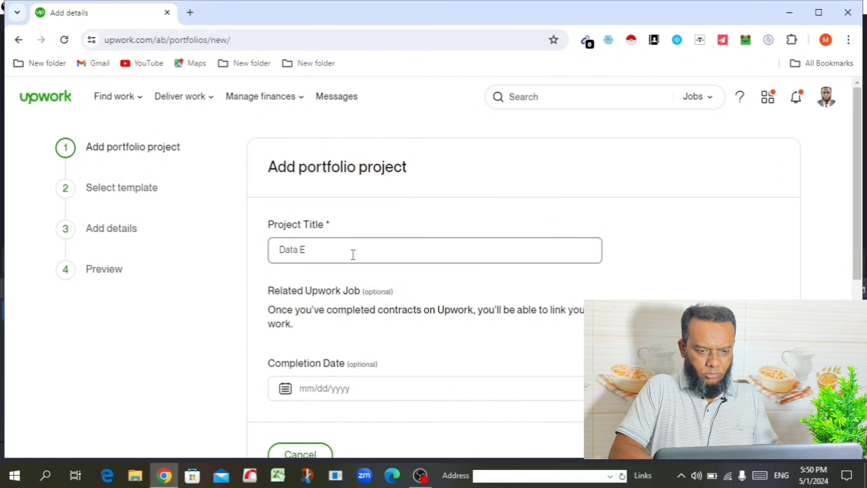
pyautogui.write('ntry')
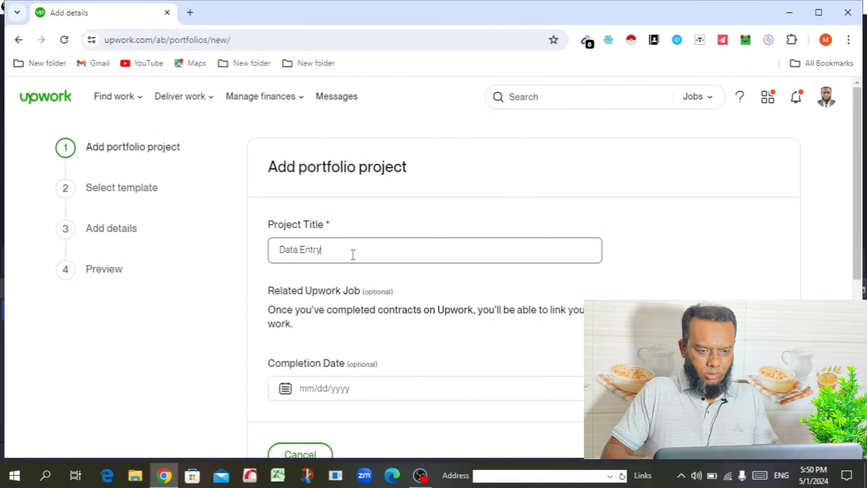
pyautogui.scroll(-4, 358, 261)
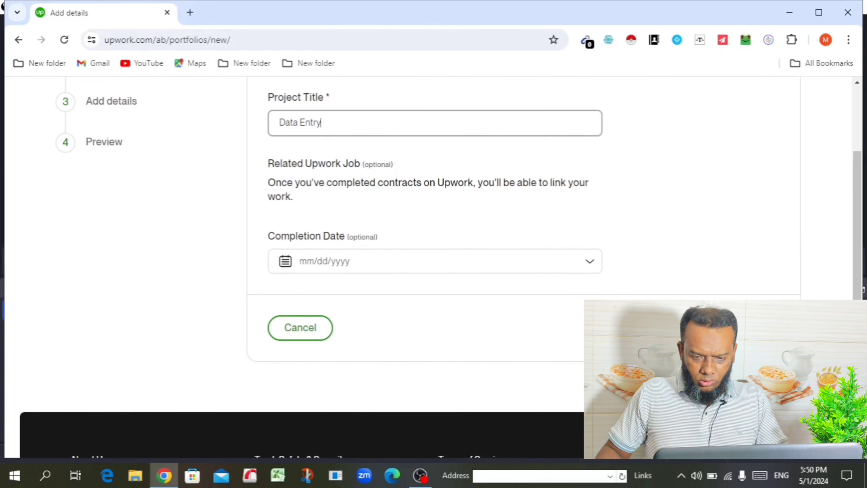
pyautogui.press('Return')
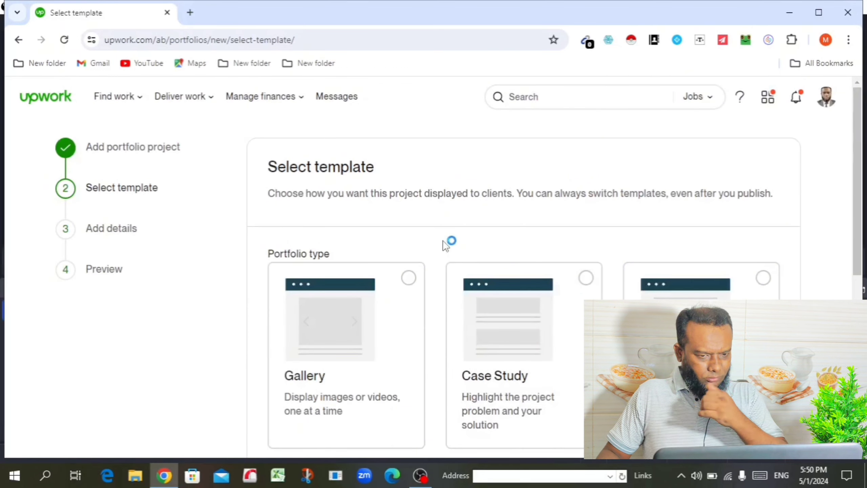
# Choose the Gallery template for the portfolio project and continue to adding details
pyautogui.scroll(-2, 440, 241)
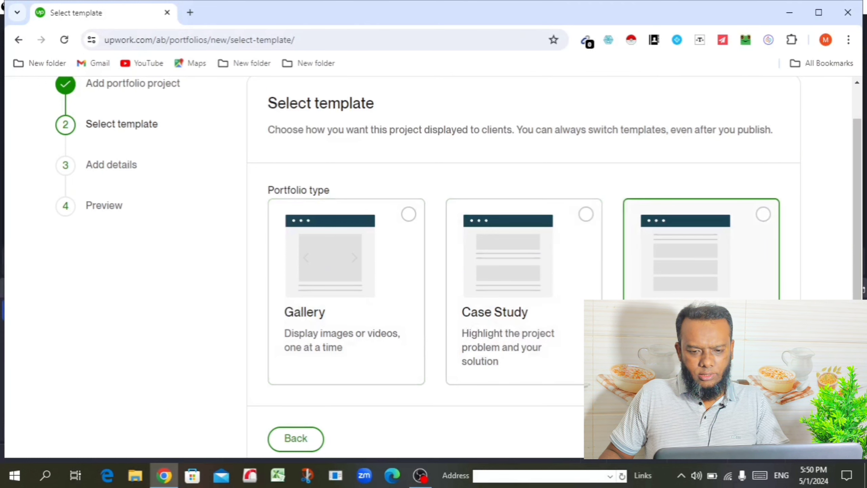
pyautogui.click(406, 219)
pyautogui.scroll(-5, 551, 306)
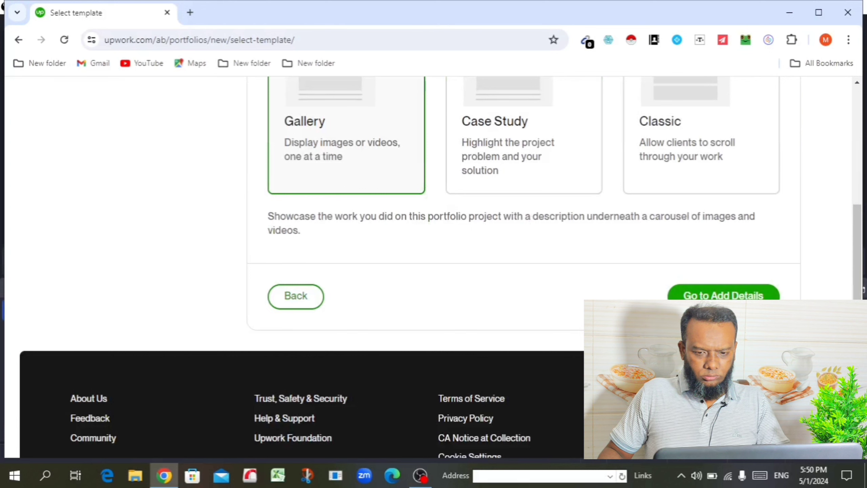
pyautogui.click(723, 295)
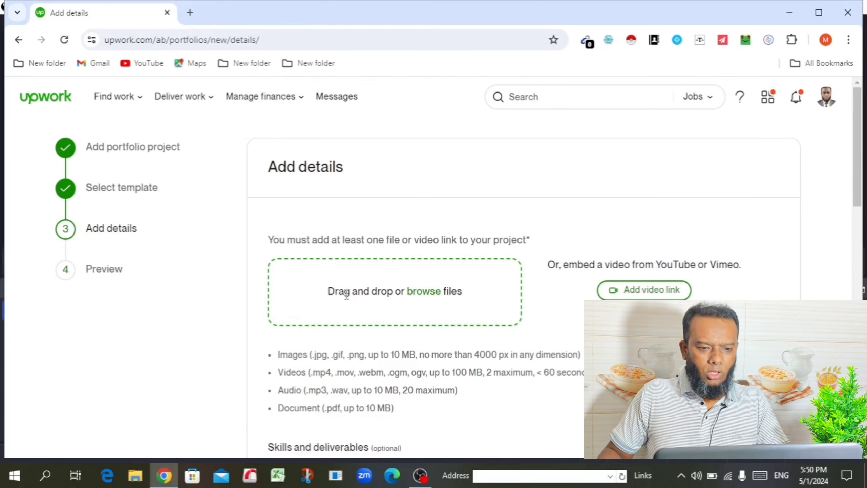
# Upload "Salon in USA (1)" from the PDF folder of Data Entry Project, reached through its desktop shortcut, as the project file
pyautogui.click(425, 292)
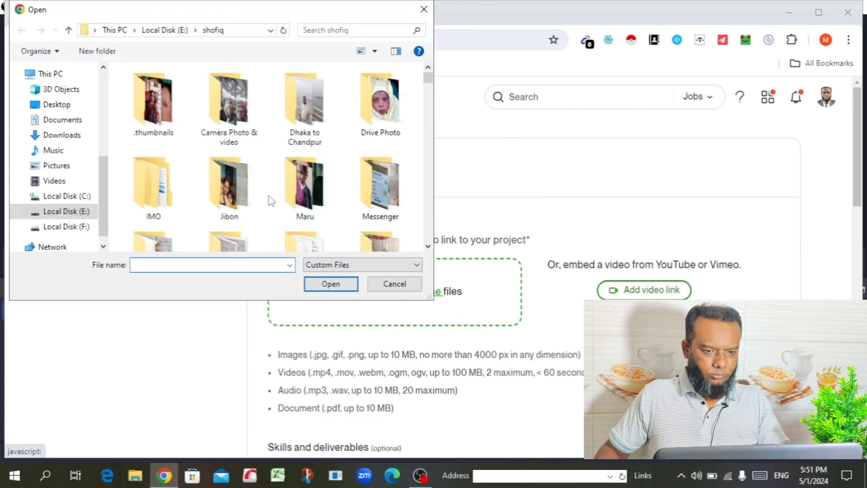
pyautogui.scroll(-3, 266, 196)
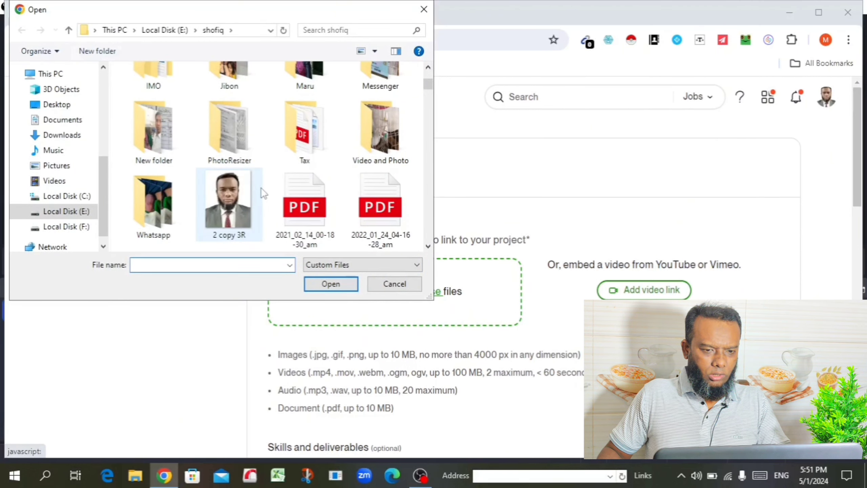
pyautogui.scroll(-5, 264, 192)
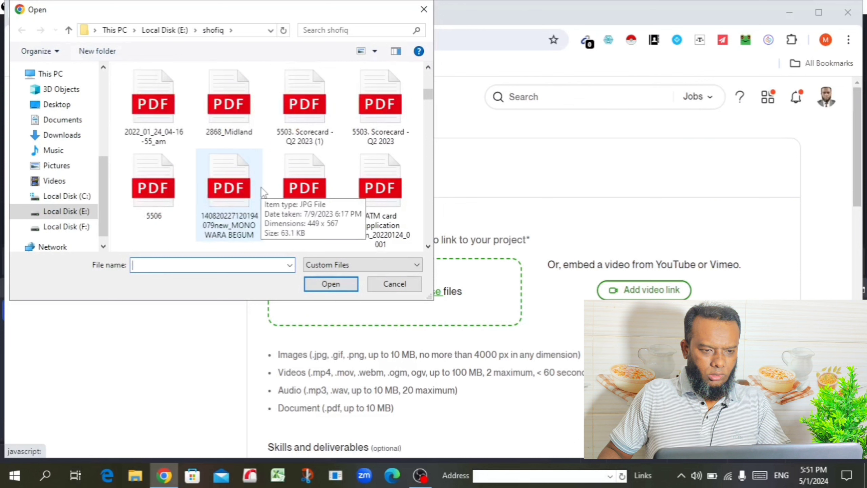
pyautogui.scroll(6, 264, 192)
pyautogui.scroll(-9, 261, 187)
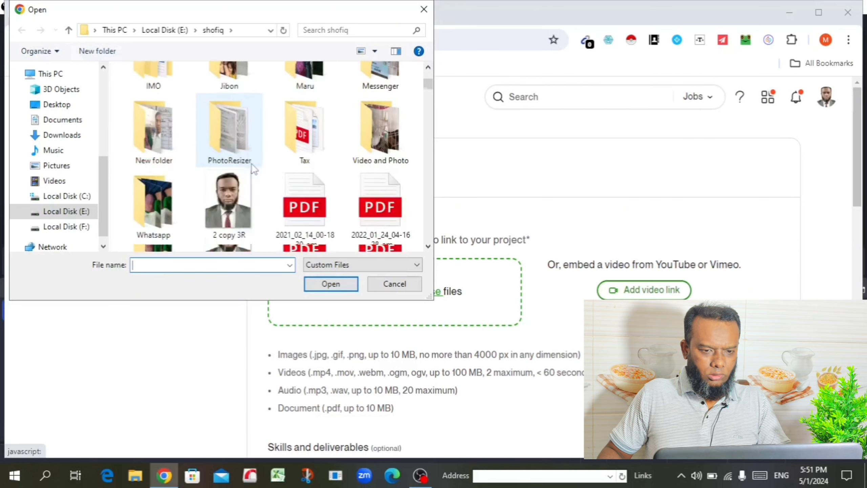
pyautogui.scroll(-3, 251, 163)
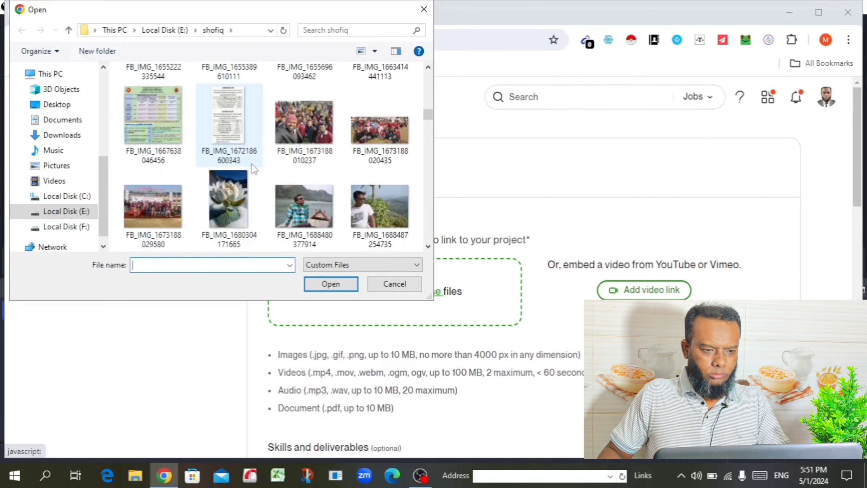
pyautogui.scroll(10, 205, 151)
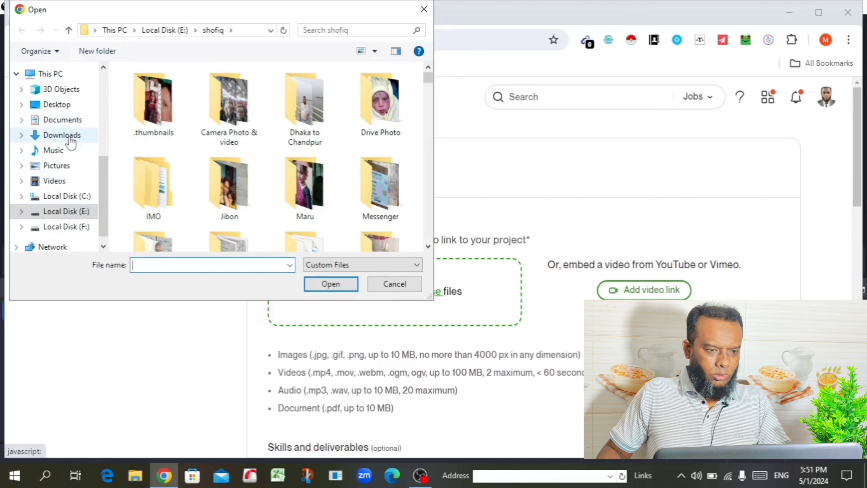
pyautogui.click(70, 109)
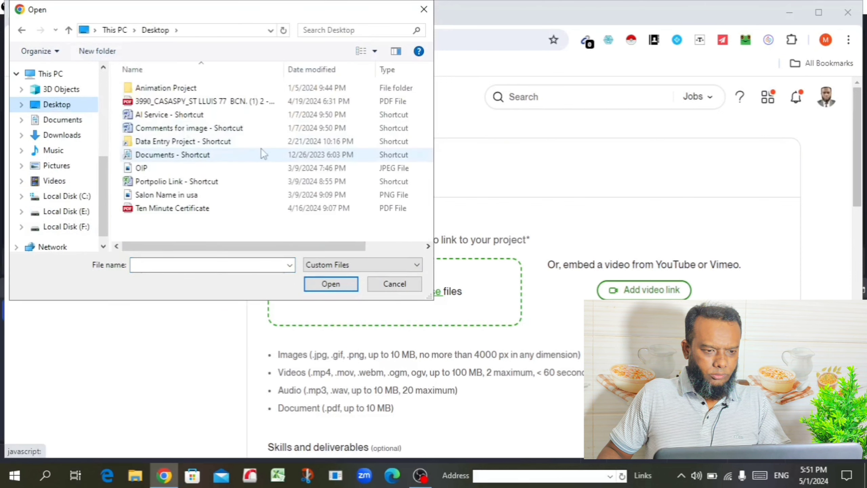
pyautogui.doubleClick(203, 143)
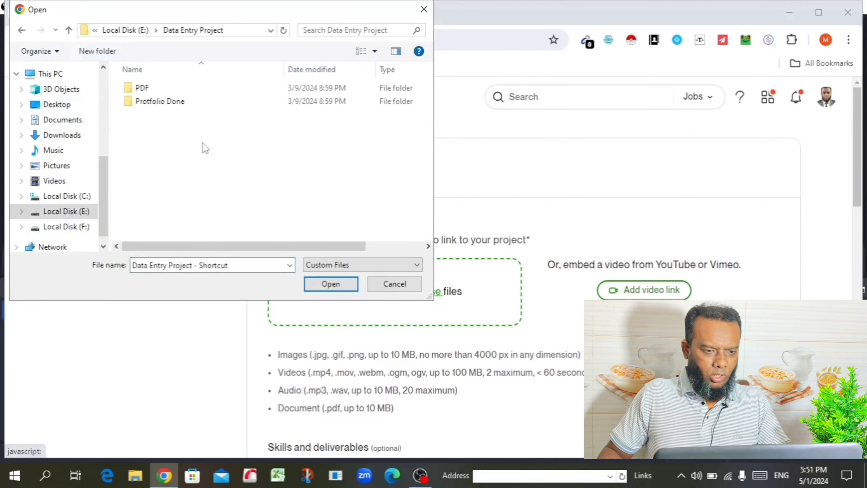
pyautogui.doubleClick(155, 89)
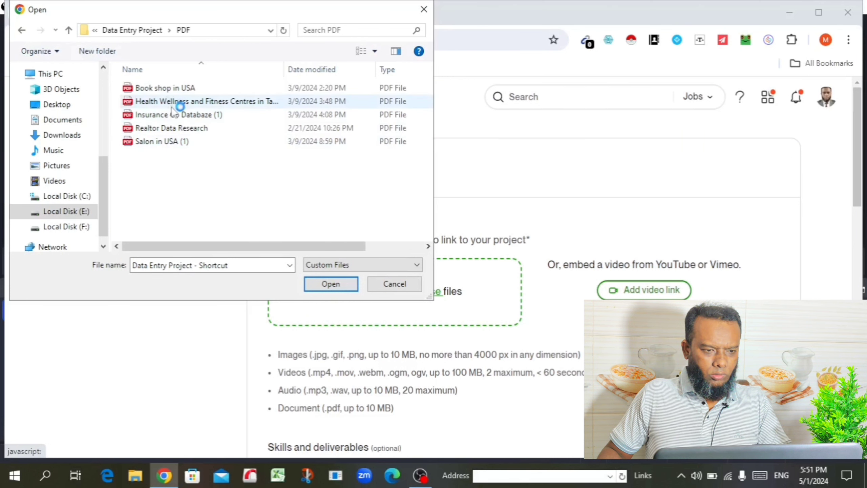
pyautogui.doubleClick(158, 144)
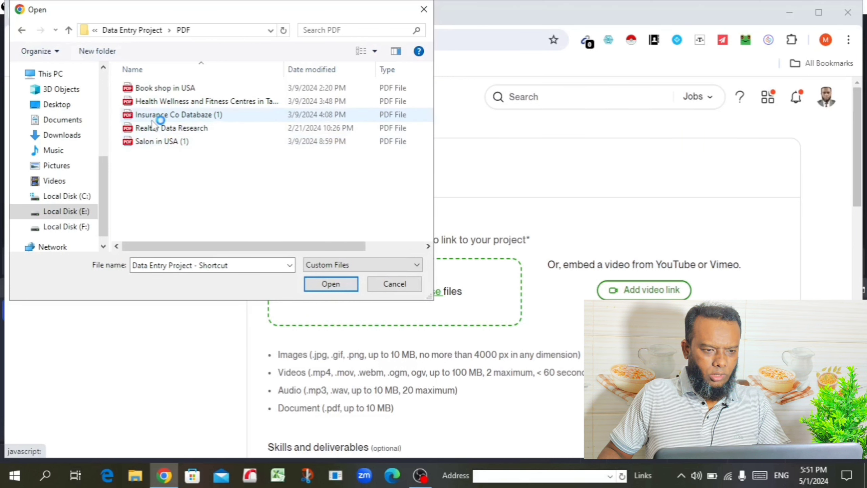
pyautogui.doubleClick(160, 149)
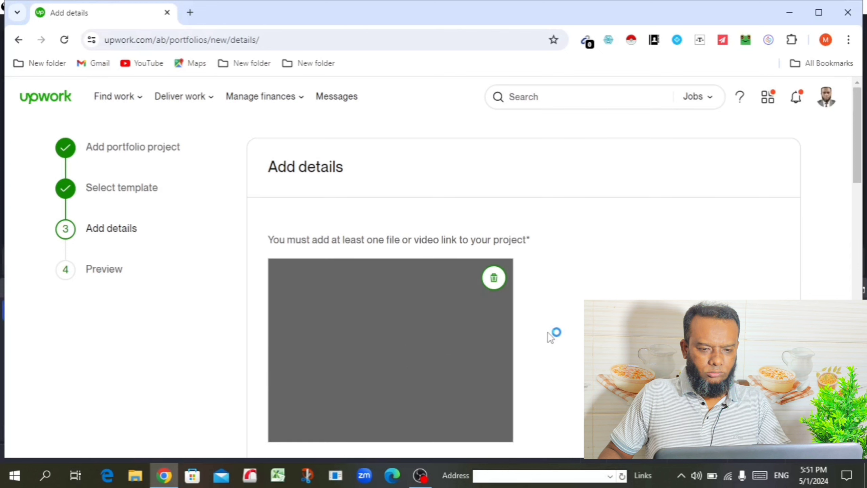
# Enter "Salon In USA" as the caption of the uploaded attachment
pyautogui.scroll(-6, 551, 334)
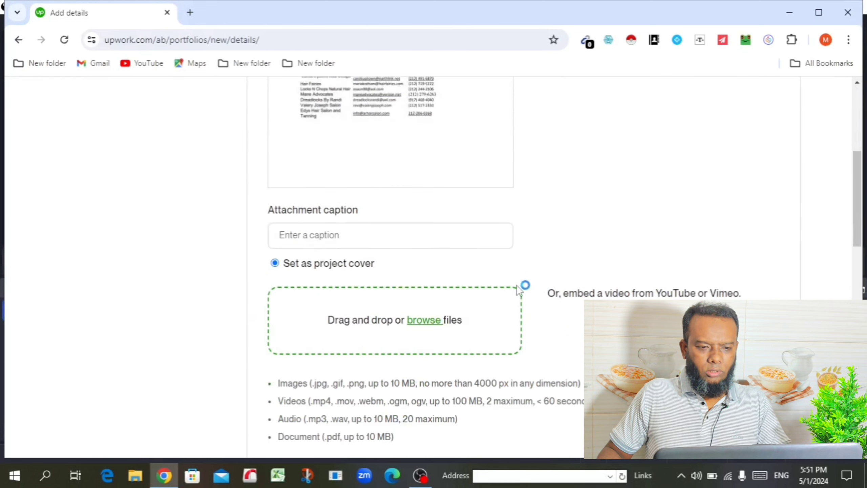
pyautogui.click(324, 236)
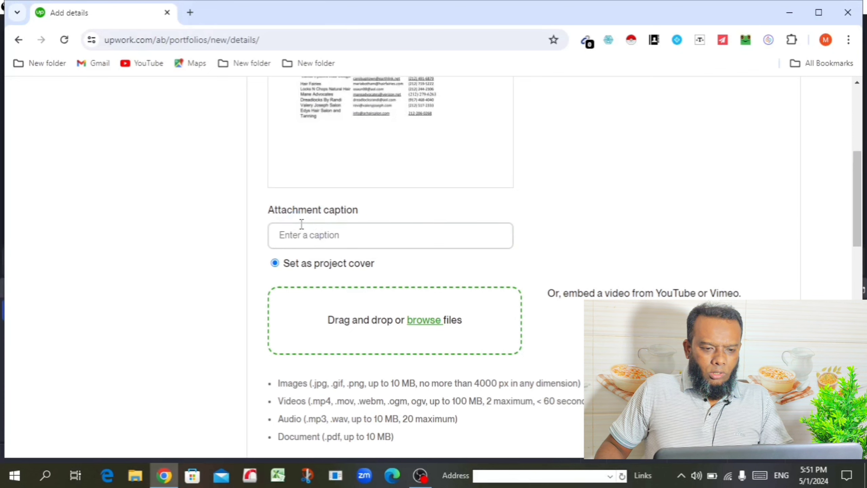
pyautogui.click(352, 236)
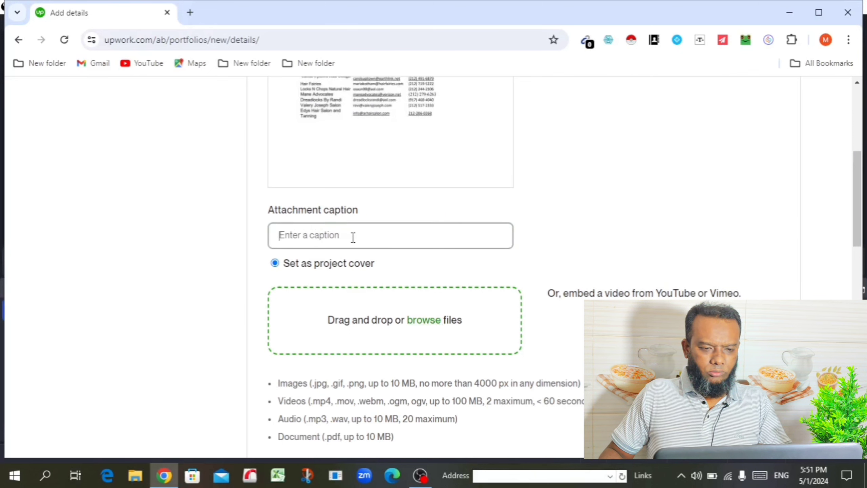
pyautogui.write('Sa')
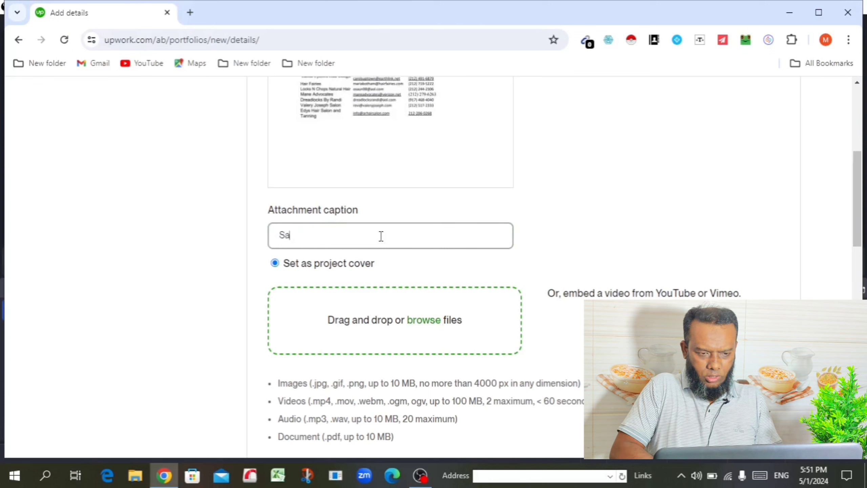
pyautogui.write('lon In')
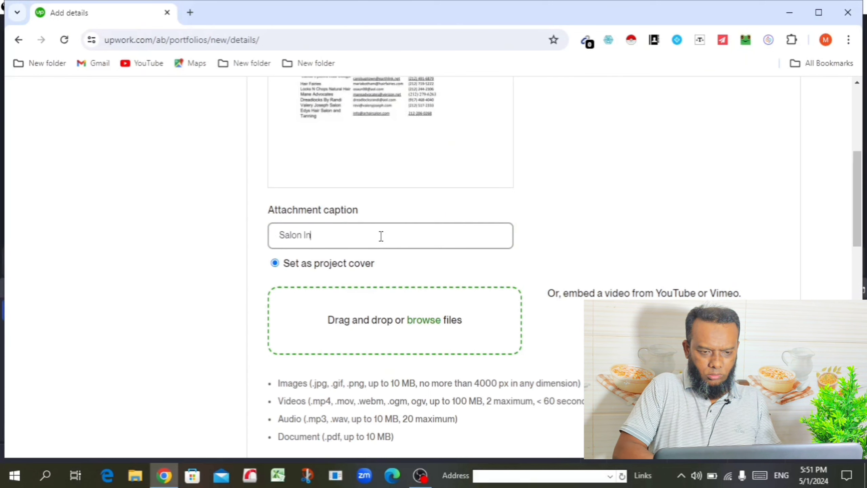
pyautogui.write(' USA')
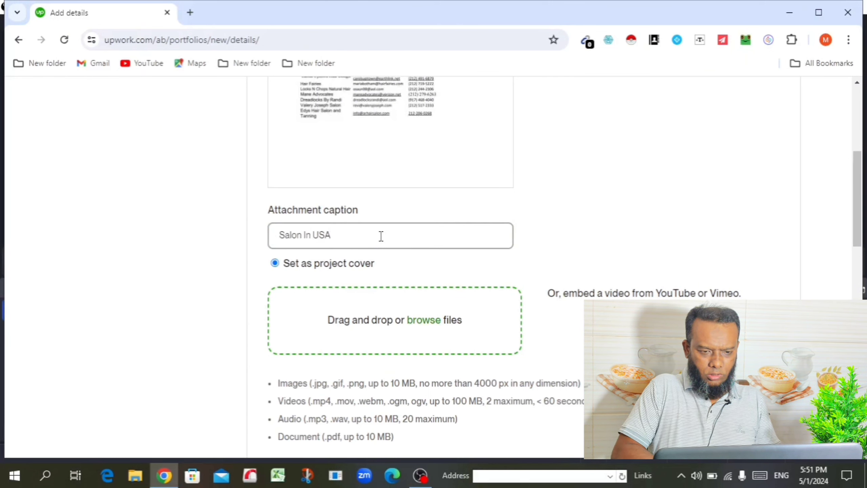
# Add the suggested skills Data Entry, Lead Generation, Microsoft Excel and PDF to the portfolio project
pyautogui.scroll(-4, 386, 240)
pyautogui.scroll(-3, 388, 241)
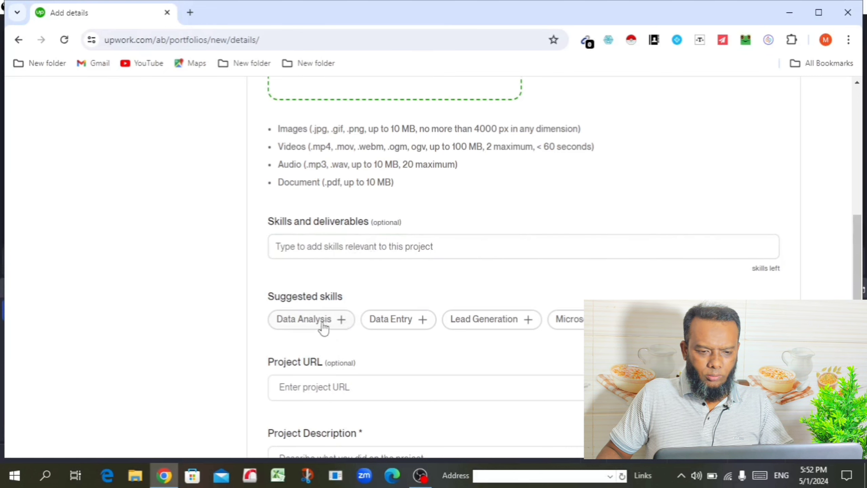
pyautogui.click(395, 323)
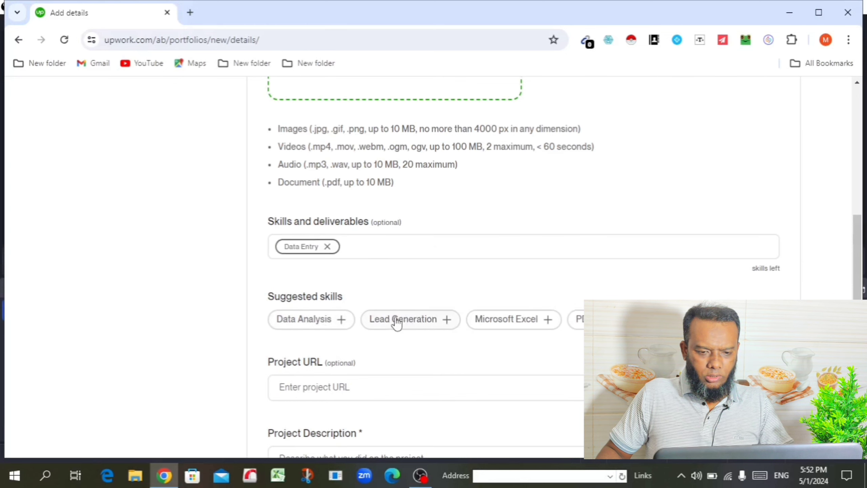
pyautogui.click(408, 323)
pyautogui.click(419, 325)
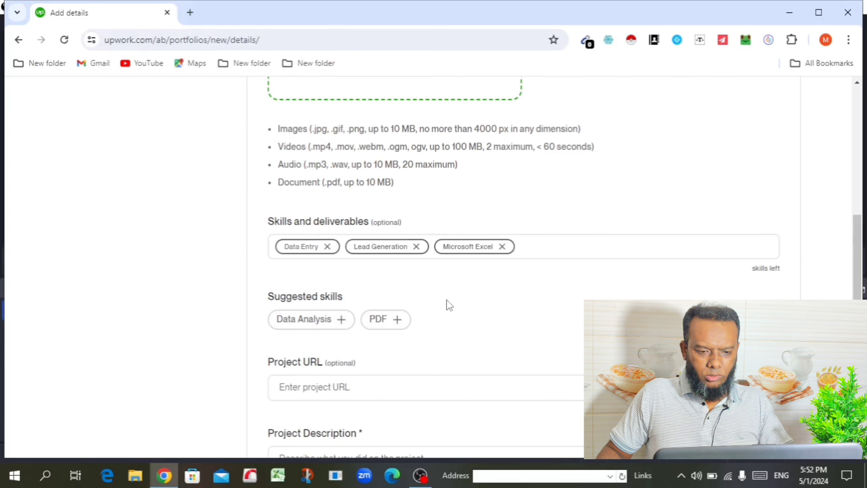
pyautogui.click(391, 323)
# Enter "I complete the job outside Upwork." as the description of the portfolio project
pyautogui.scroll(-3, 404, 319)
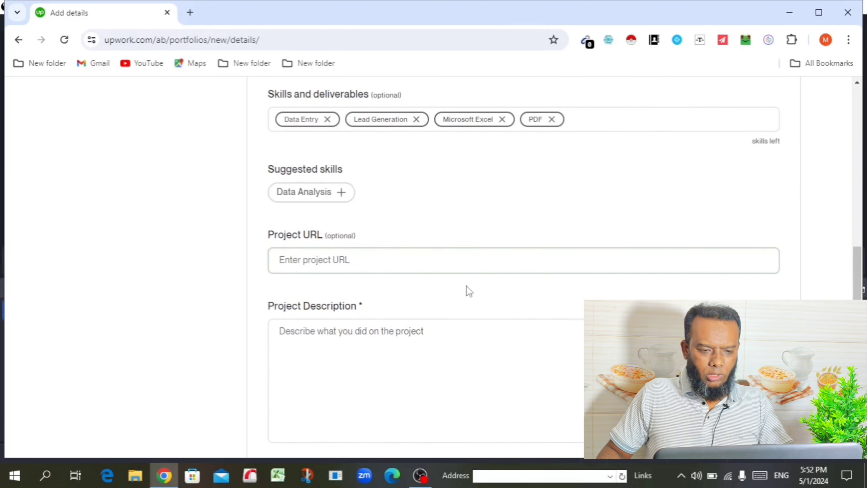
pyautogui.click(389, 351)
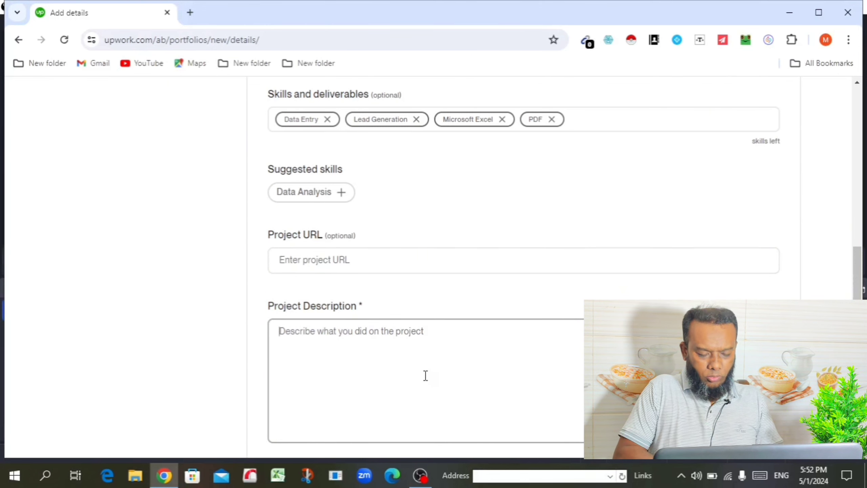
pyautogui.press('BackSpace')
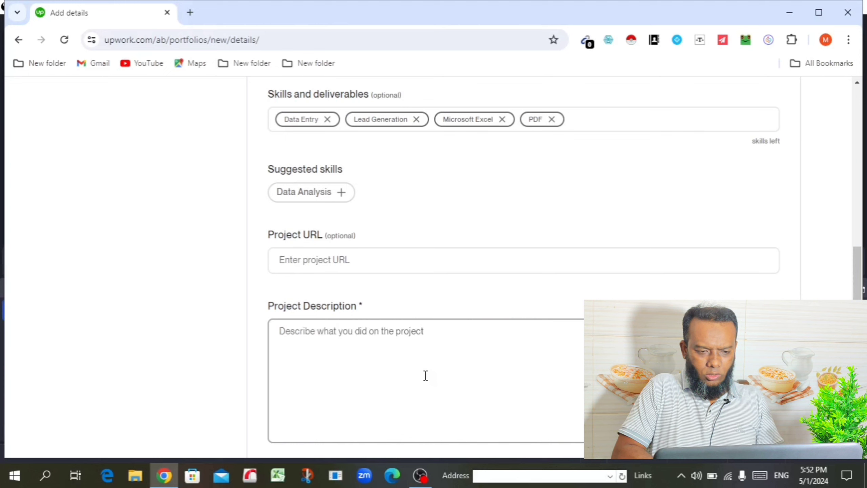
pyautogui.write('I comp')
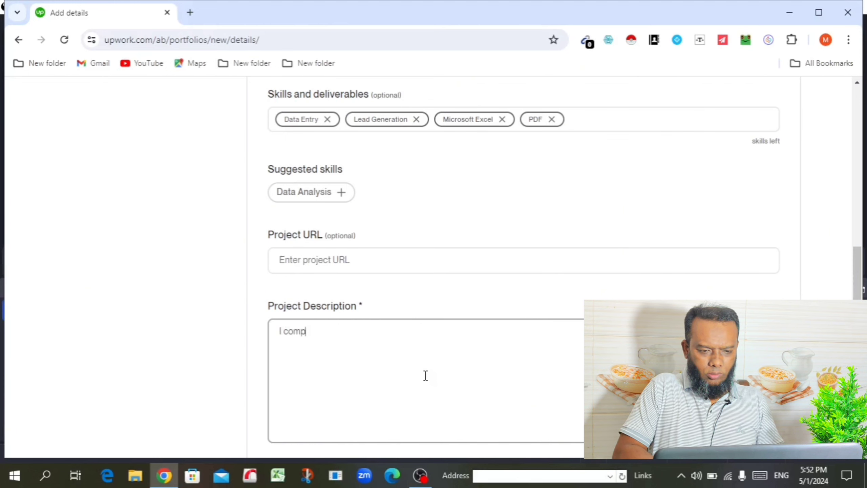
pyautogui.write('lete the job outsid')
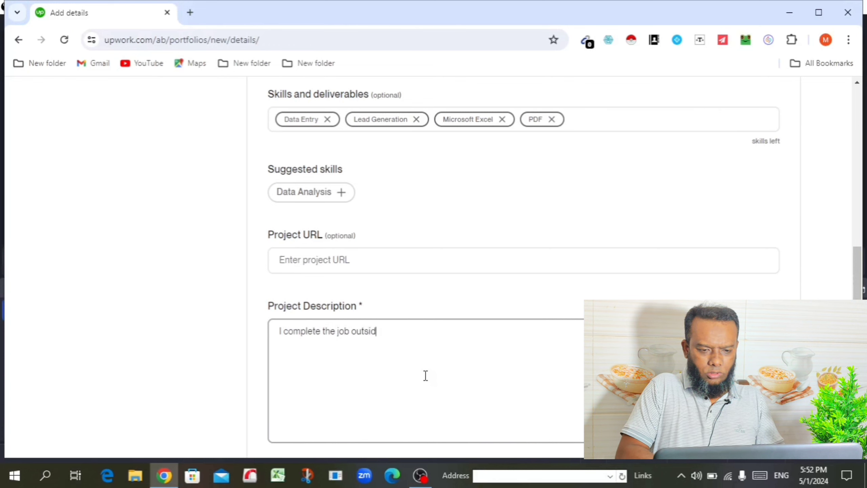
pyautogui.write('e Up')
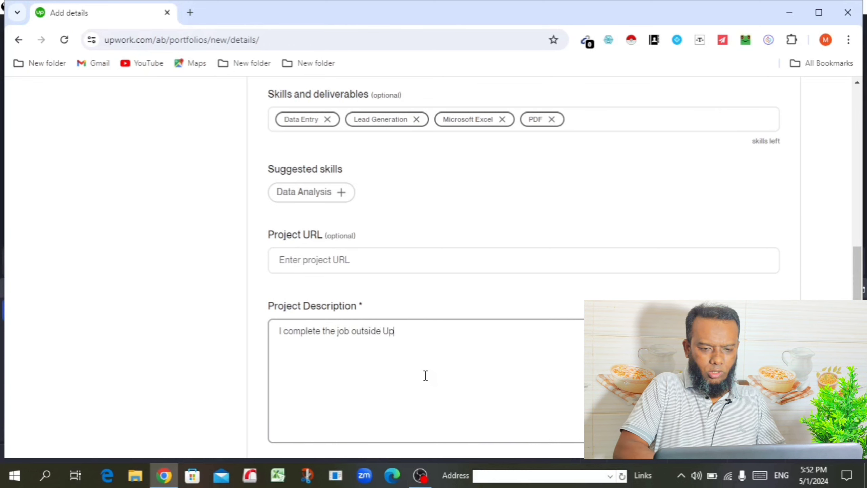
pyautogui.write('wor')
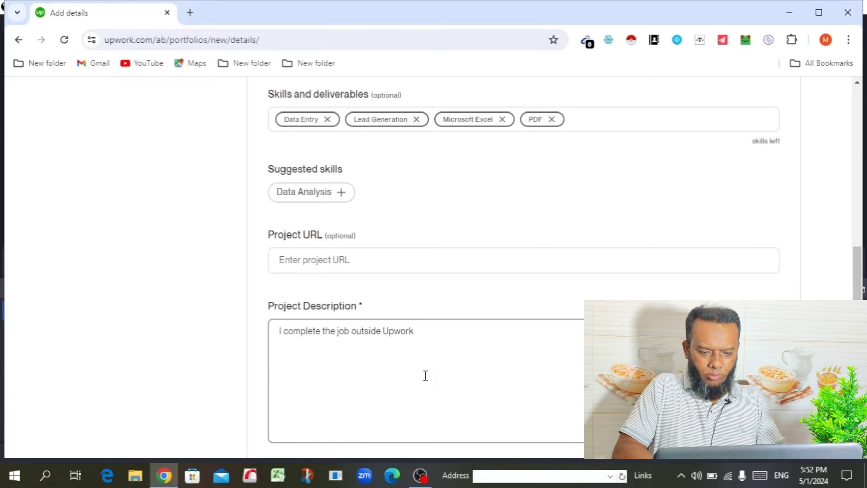
pyautogui.write('k')
# Preview the Data Entry portfolio project, review its contents and publish it
pyautogui.scroll(-10, 423, 362)
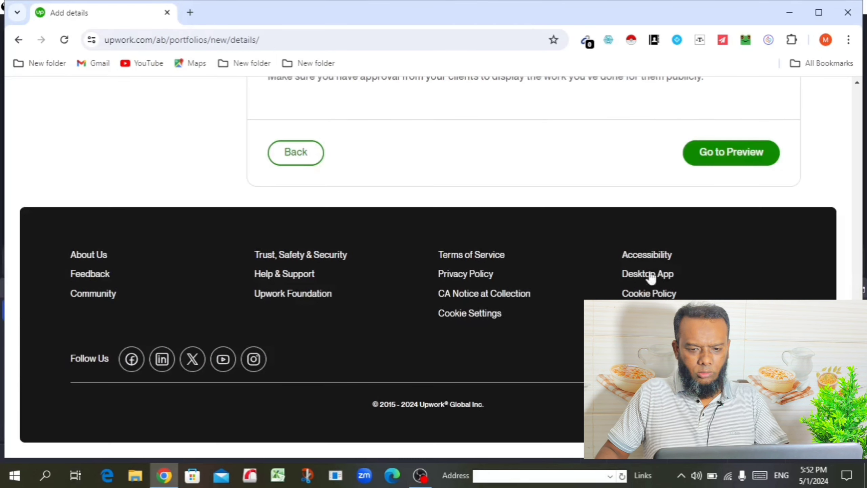
pyautogui.click(717, 155)
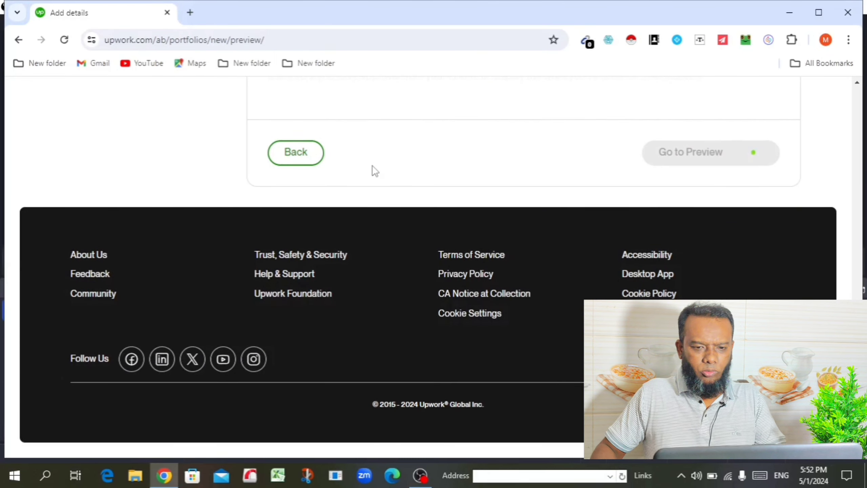
pyautogui.scroll(-3, 375, 171)
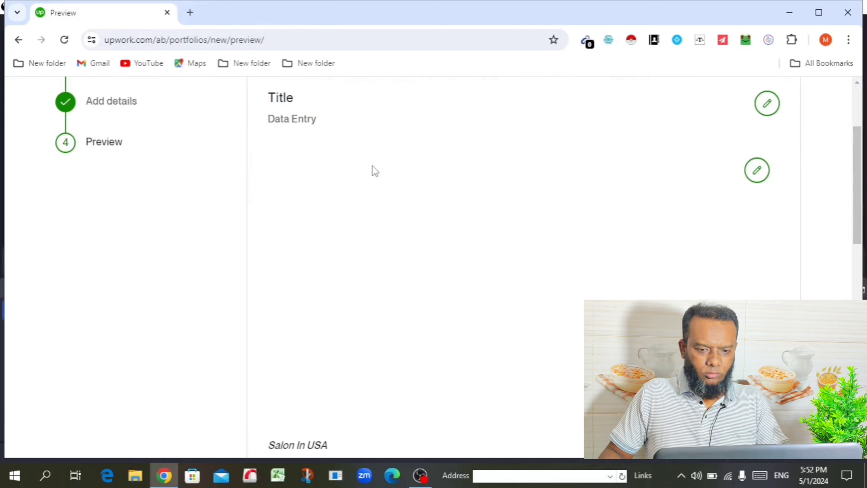
pyautogui.scroll(-5, 456, 215)
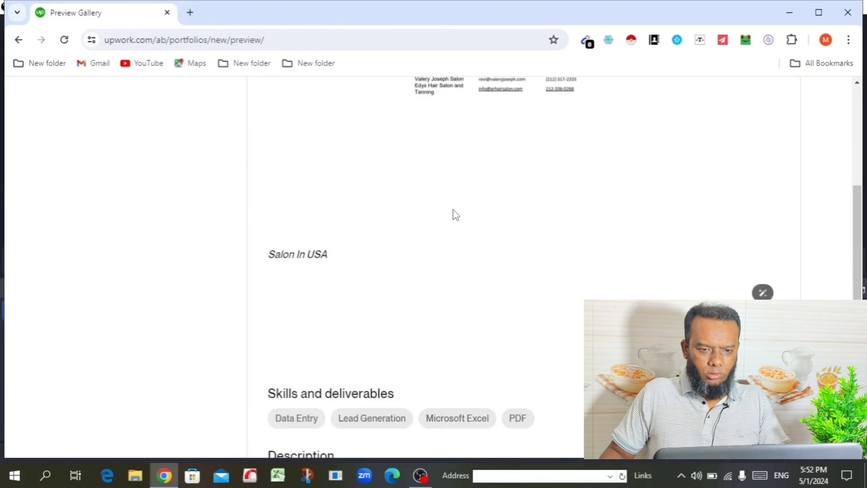
pyautogui.scroll(-10, 457, 215)
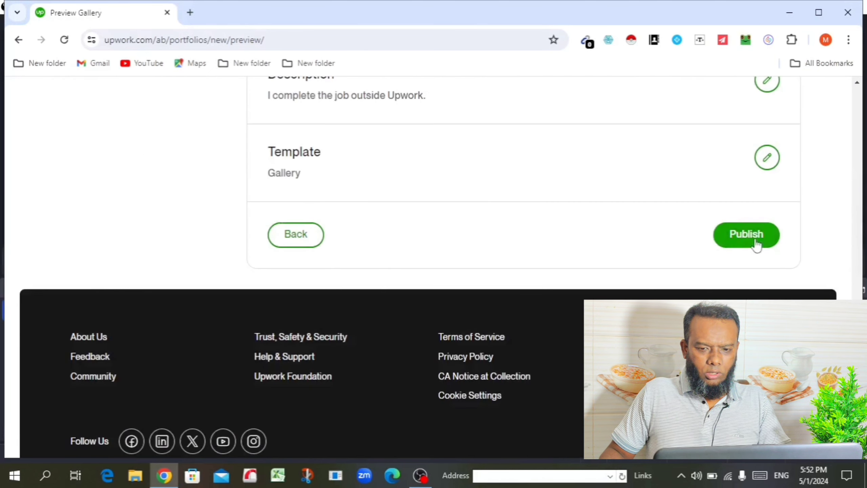
pyautogui.click(735, 242)
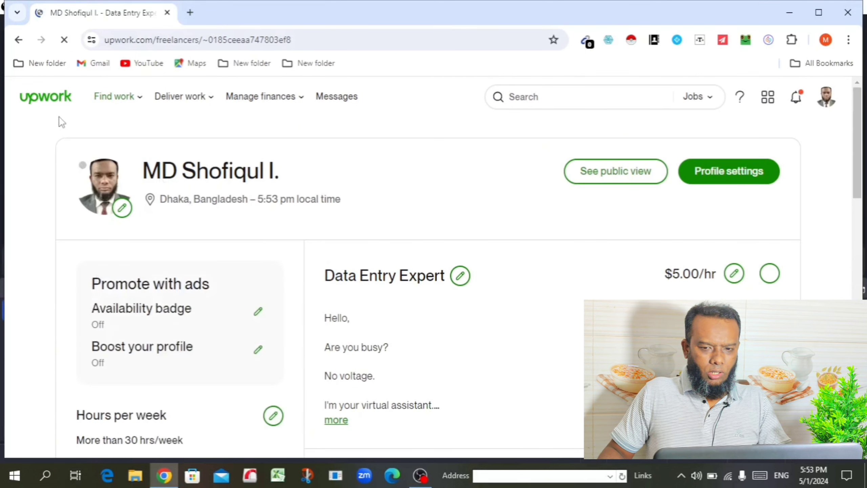
# Reopen the freelancer's own profile page and look over its details
pyautogui.click(827, 100)
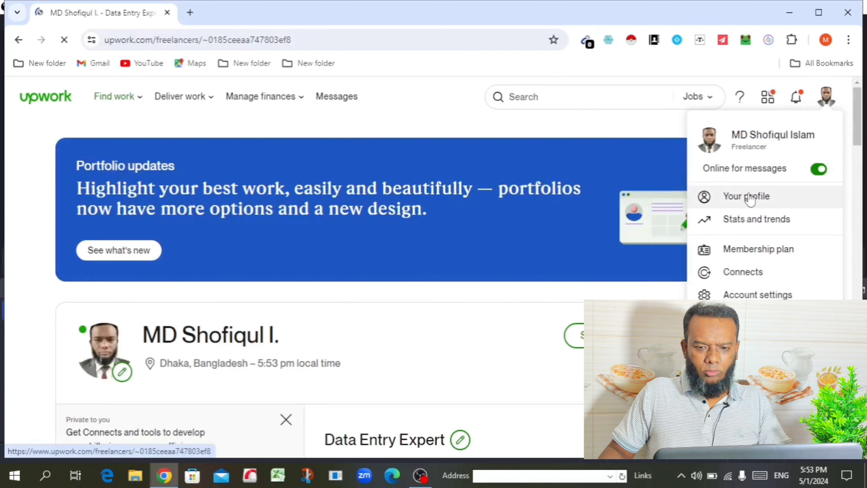
pyautogui.click(750, 198)
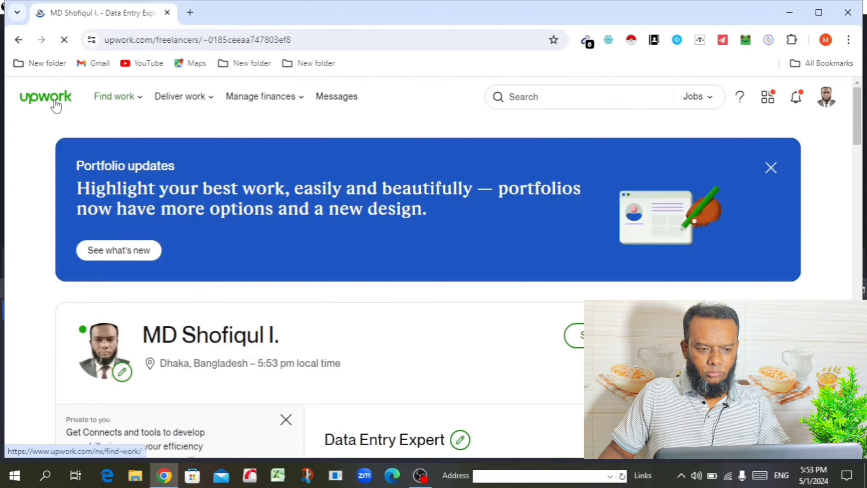
pyautogui.scroll(-4, 73, 102)
pyautogui.scroll(-2, 434, 267)
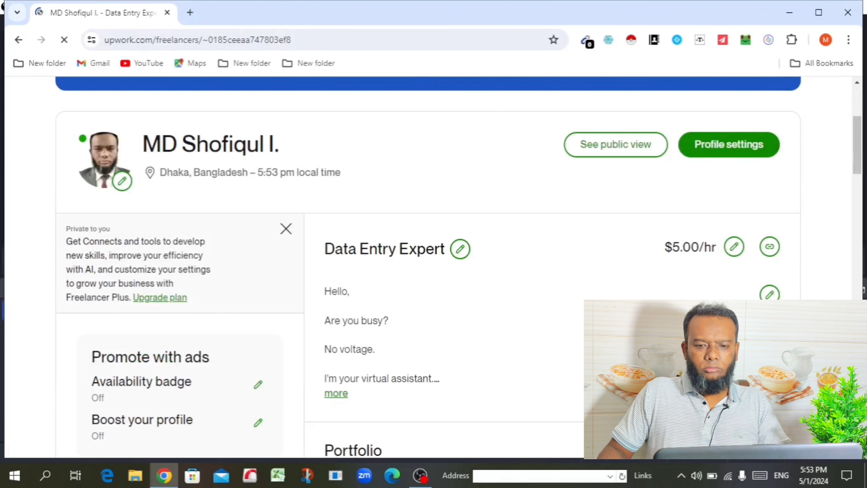
pyautogui.scroll(5, 513, 286)
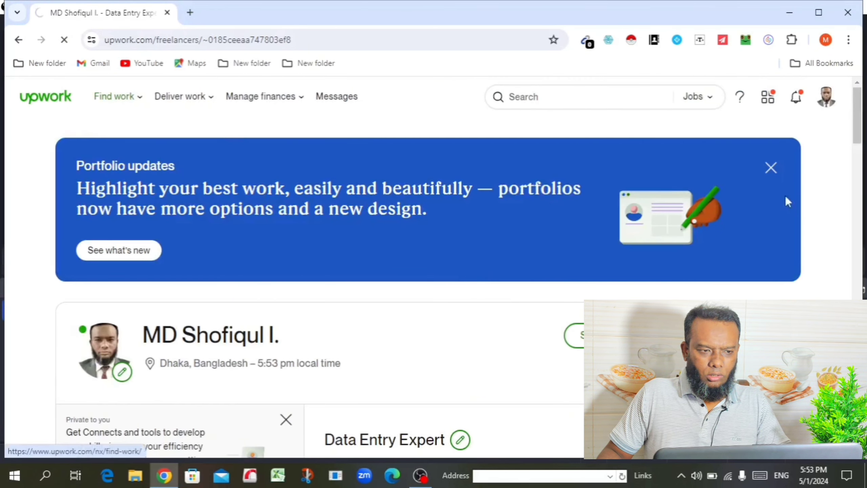
# Return to the Upwork home page, open the profile completion checklist and start another Portfolio project from it
pyautogui.click(53, 103)
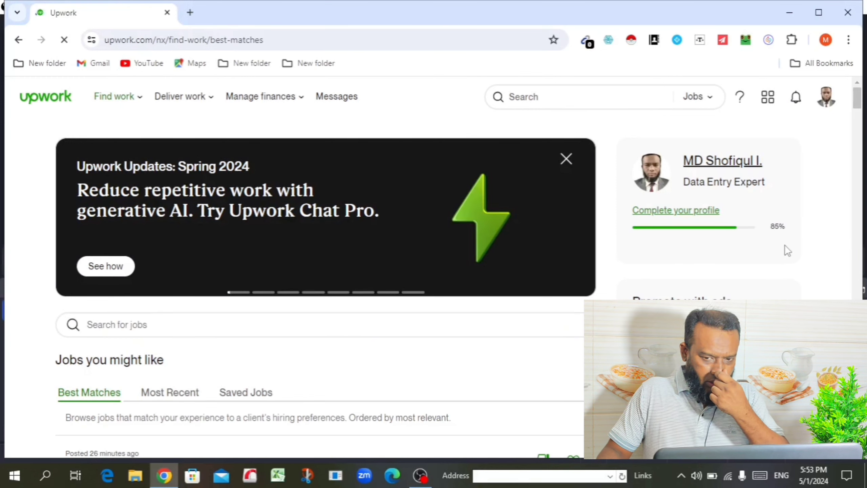
pyautogui.scroll(-2, 784, 246)
pyautogui.scroll(-4, 784, 245)
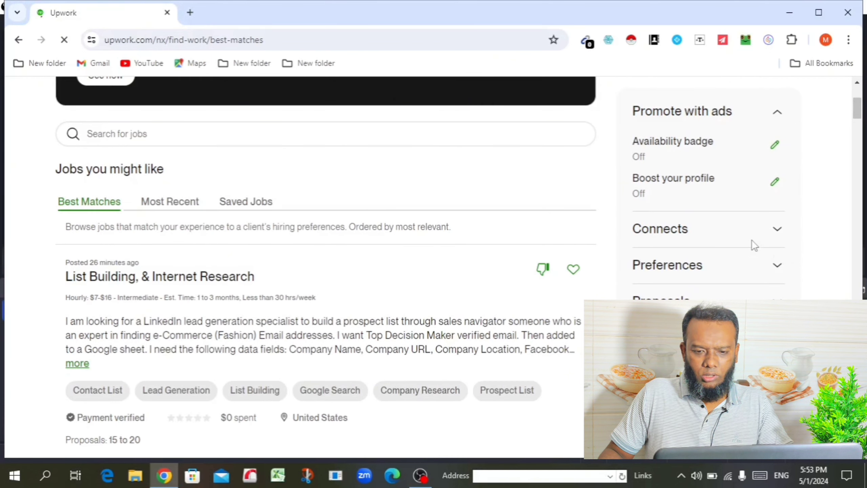
pyautogui.scroll(-2, 755, 245)
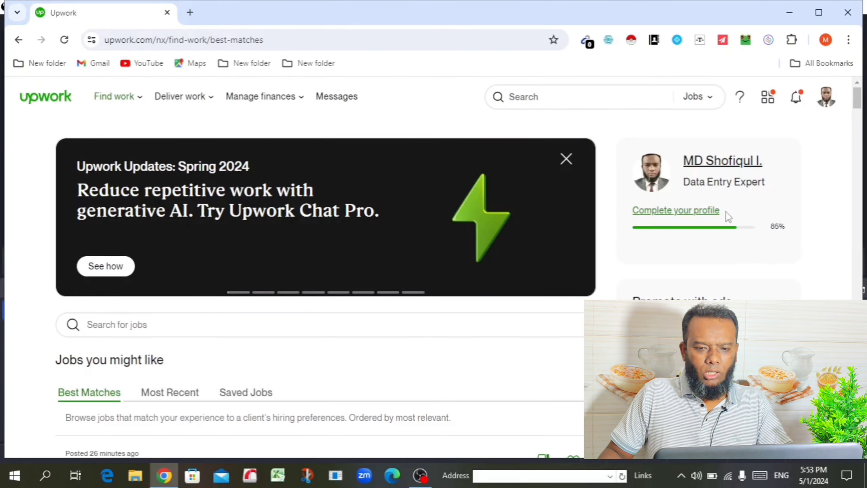
pyautogui.click(686, 215)
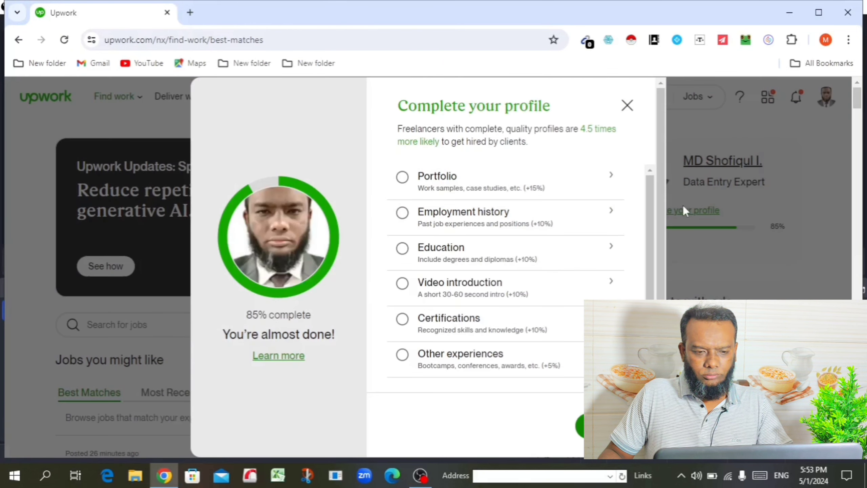
pyautogui.click(512, 188)
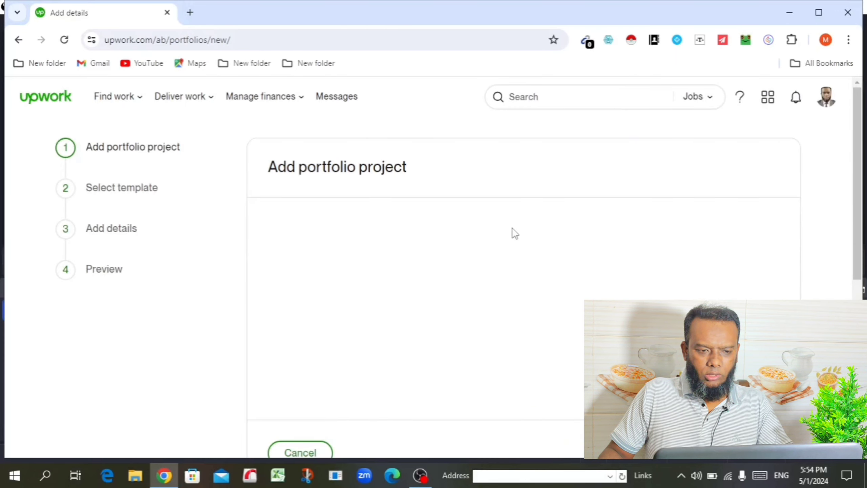
# Title the new portfolio project "Data Entry" and continue to the template selection
pyautogui.click(396, 247)
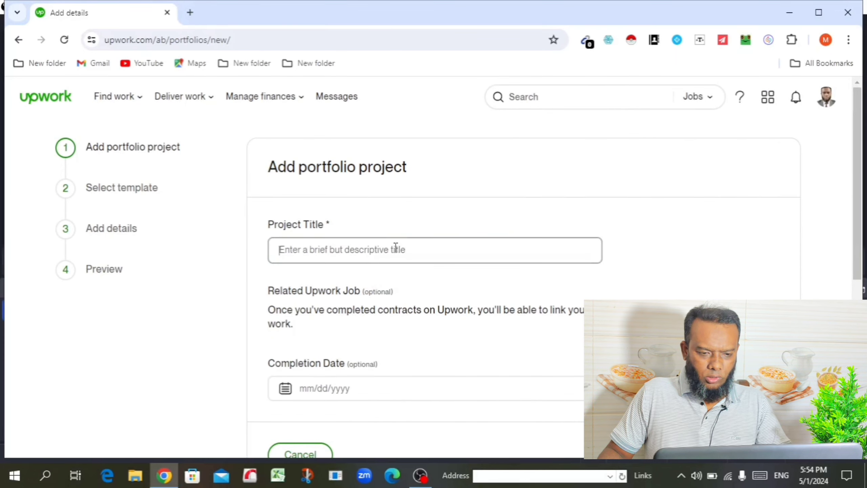
pyautogui.write('Data')
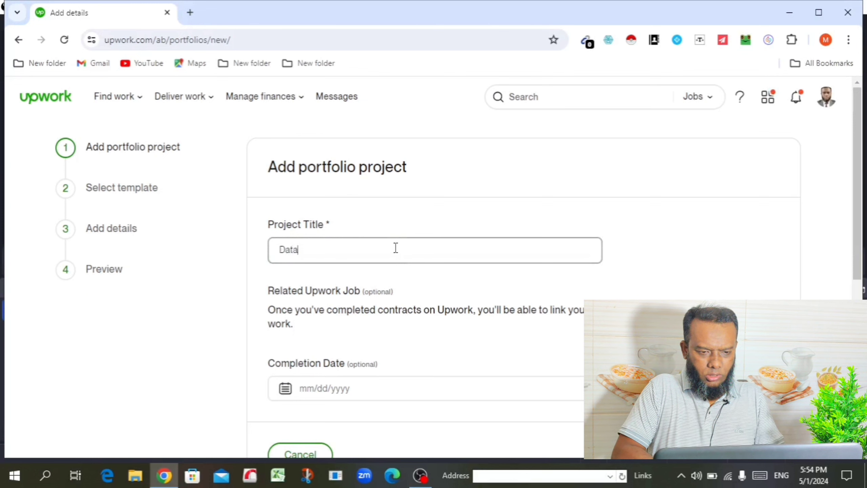
pyautogui.write(' Entr')
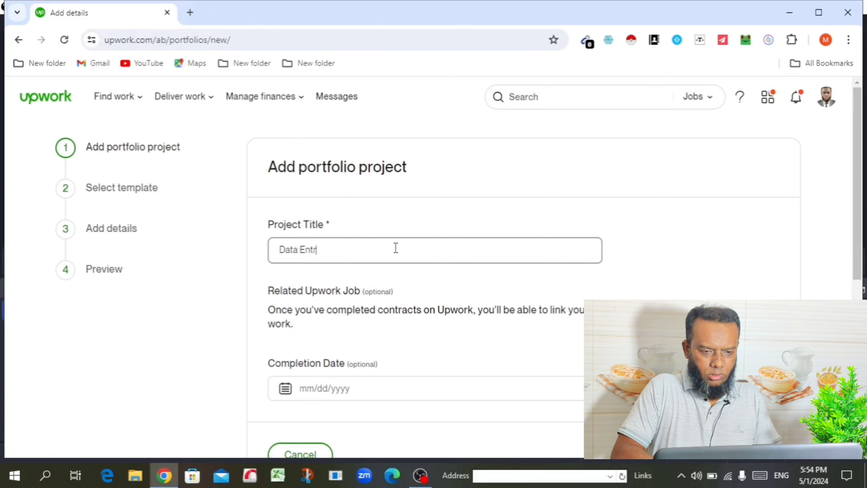
pyautogui.write('y')
pyautogui.scroll(-3, 391, 256)
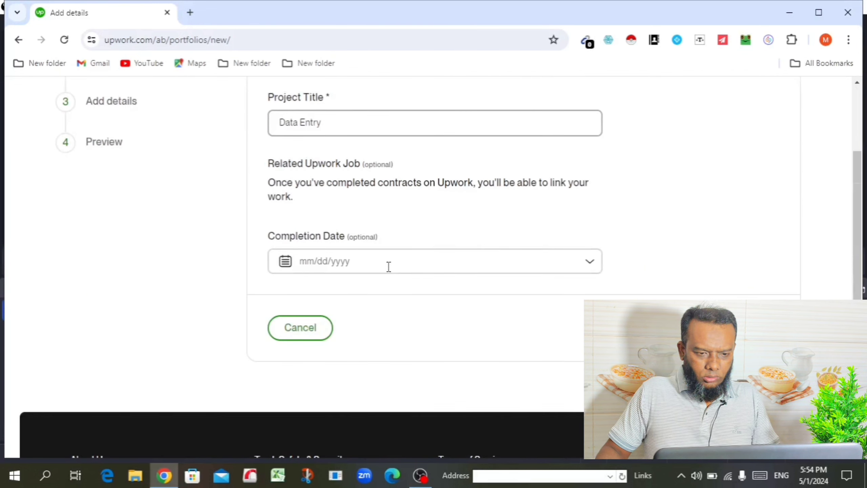
pyautogui.scroll(-2, 389, 267)
pyautogui.click(691, 271)
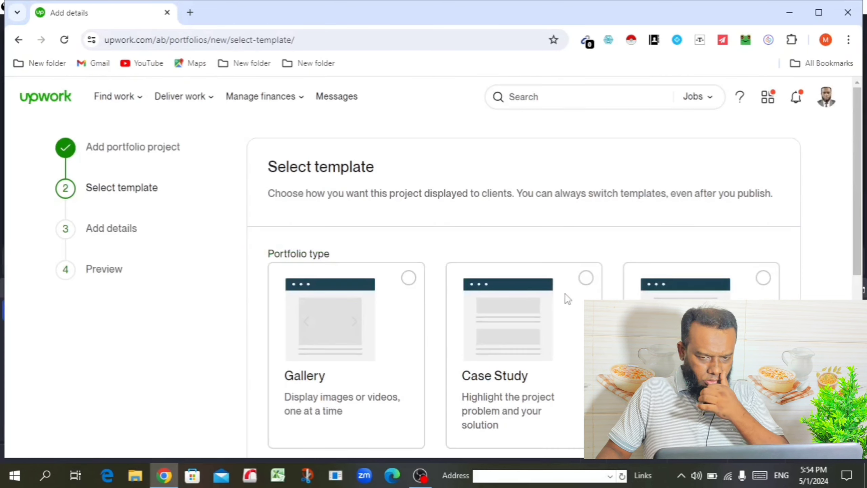
# Choose the Gallery template for the second portfolio project and continue to adding its details
pyautogui.scroll(-2, 385, 244)
pyautogui.click(414, 233)
pyautogui.scroll(-5, 414, 239)
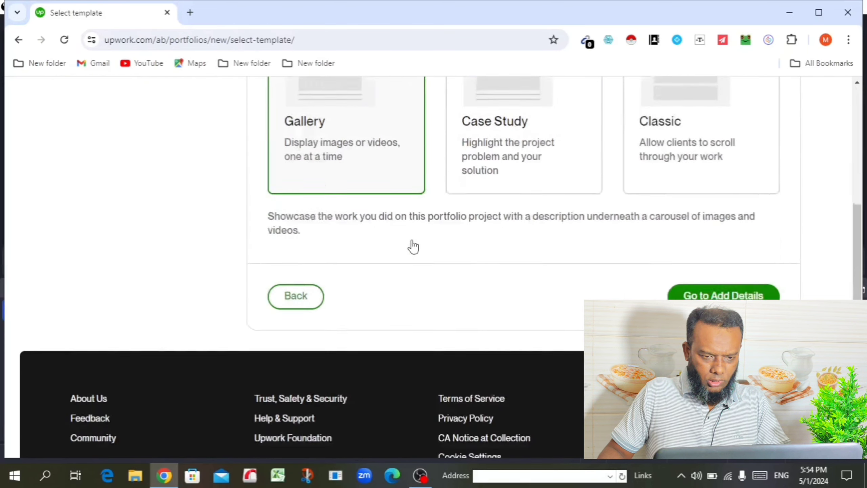
pyautogui.scroll(-2, 414, 246)
pyautogui.click(697, 228)
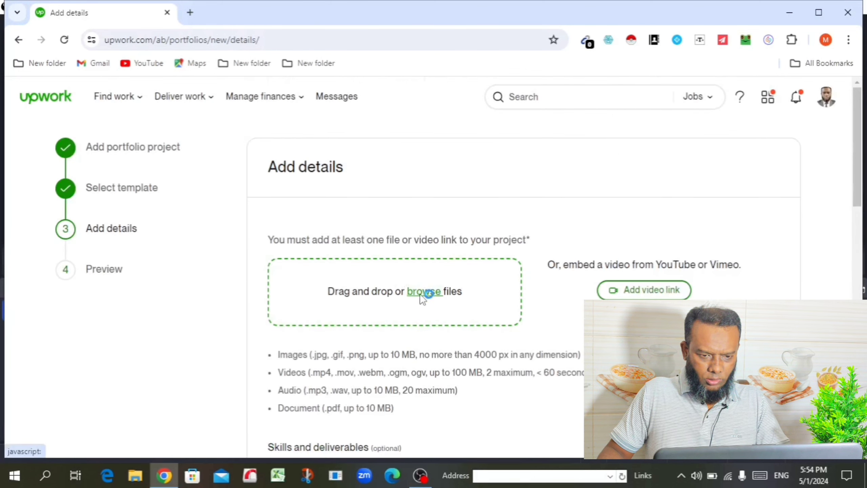
# Upload "Book shop in USA" from the PDF folder of Data Entry Project as the project file
pyautogui.click(423, 293)
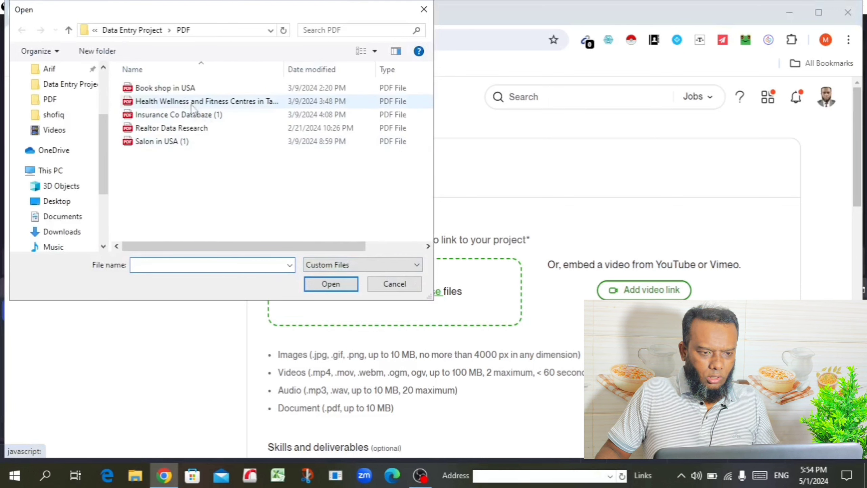
pyautogui.doubleClick(171, 88)
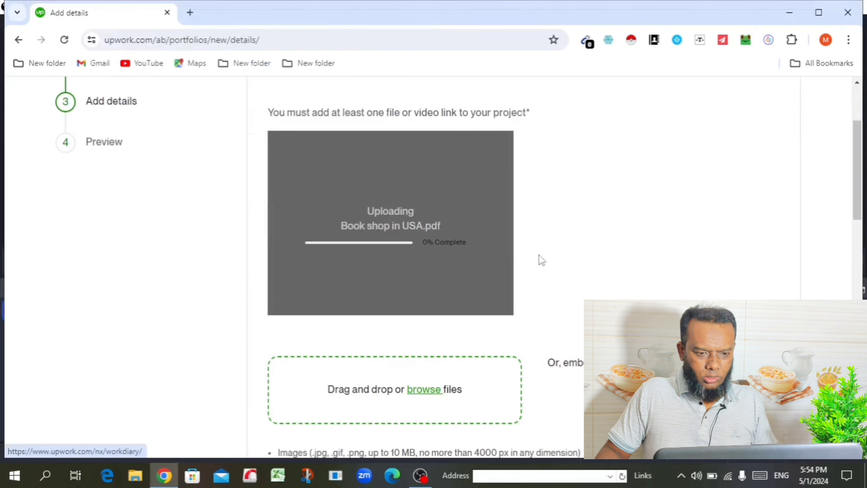
pyautogui.scroll(-3, 542, 261)
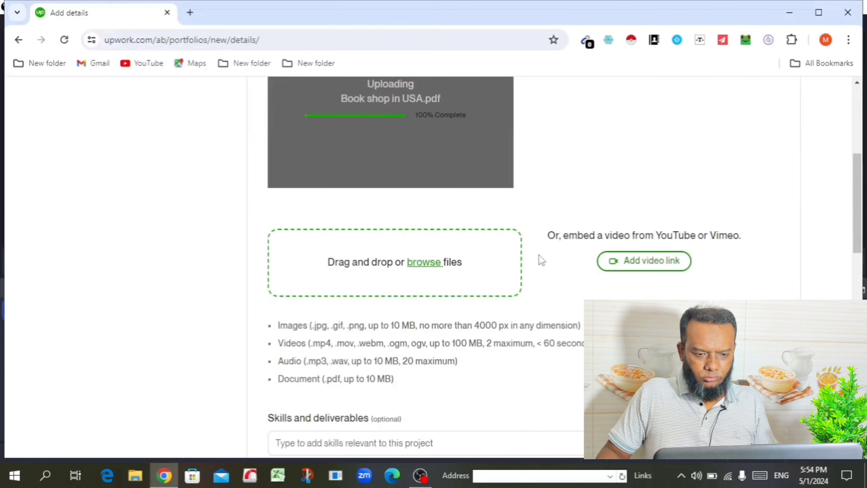
# Add the suggested skills Data Entry, Lead Generation, Microsoft Excel and PDF to the portfolio project
pyautogui.scroll(-3, 542, 260)
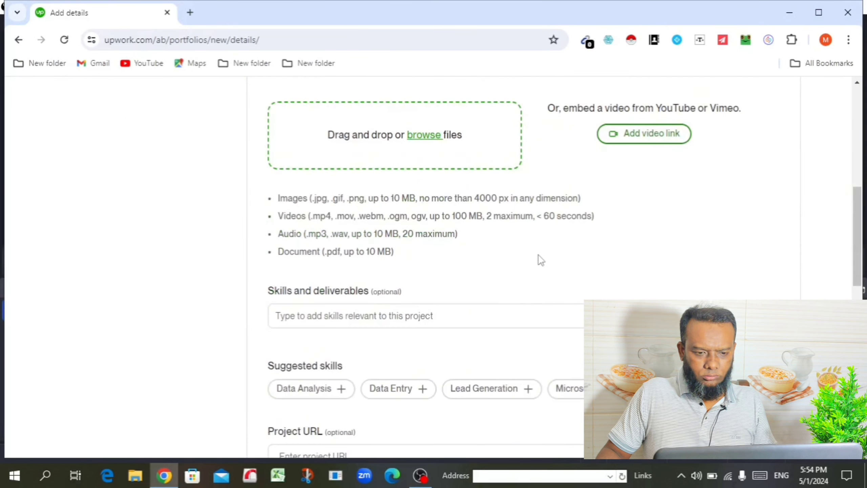
pyautogui.scroll(-3, 542, 260)
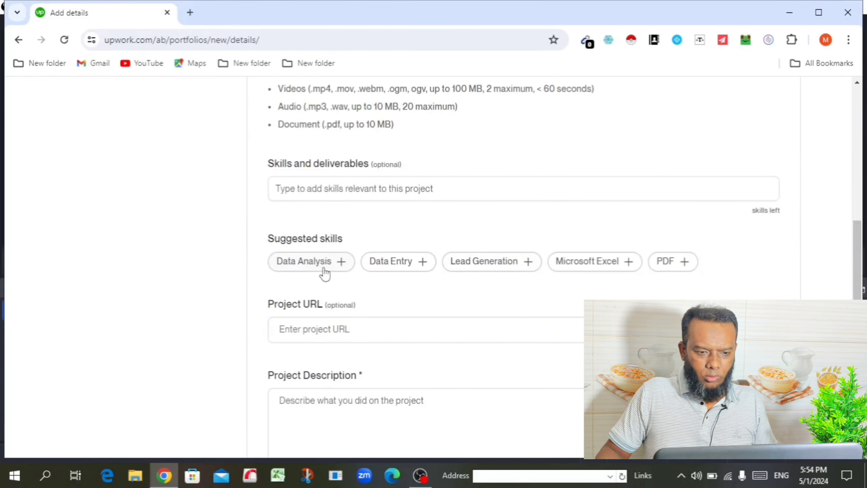
pyautogui.scroll(1, 325, 272)
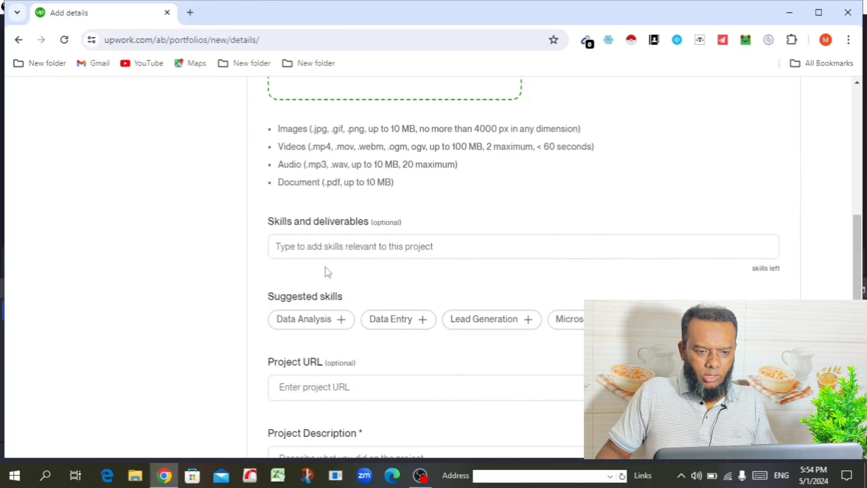
pyautogui.click(400, 329)
pyautogui.click(415, 328)
pyautogui.click(446, 326)
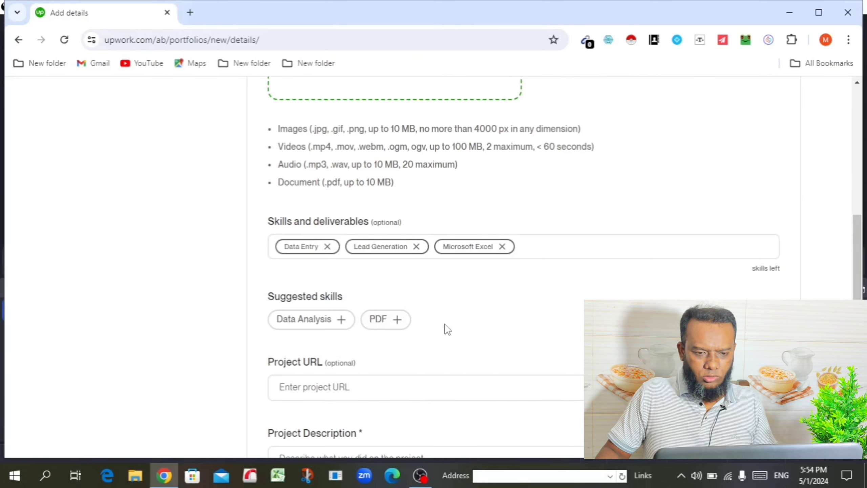
pyautogui.click(400, 319)
# Enter "I complete the job outside upwork." as the project description
pyautogui.scroll(-4, 434, 307)
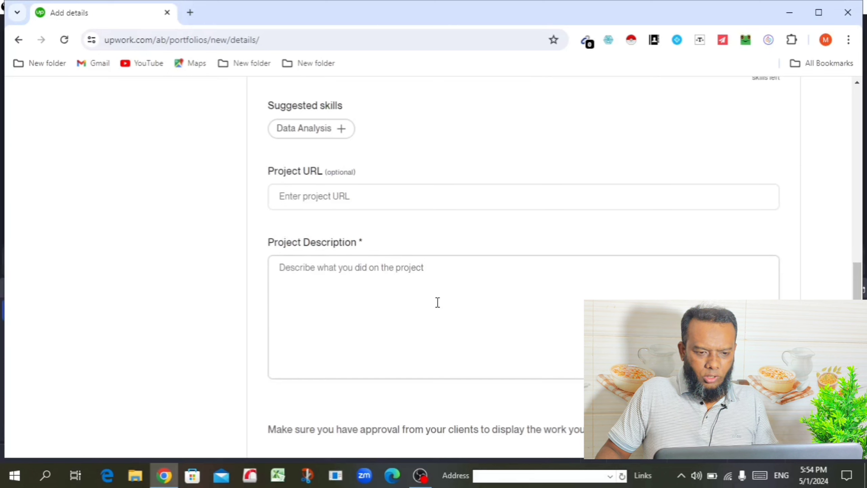
pyautogui.click(438, 291)
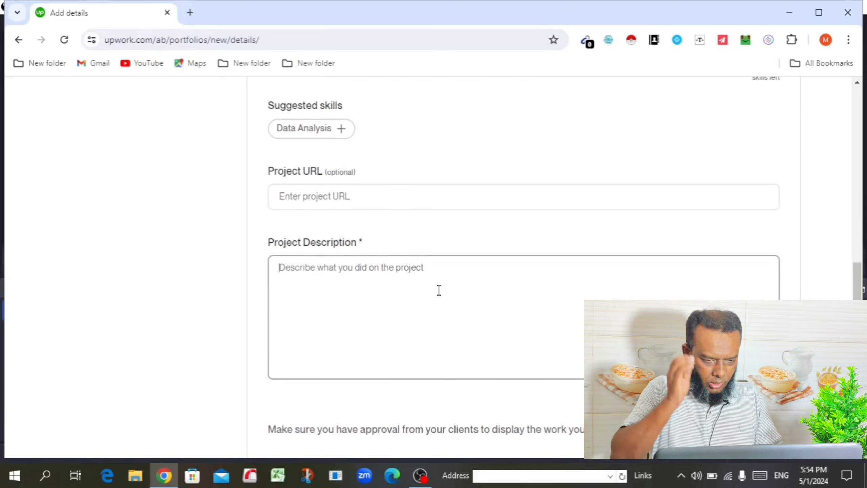
pyautogui.write('i')
pyautogui.press('BackSpace')
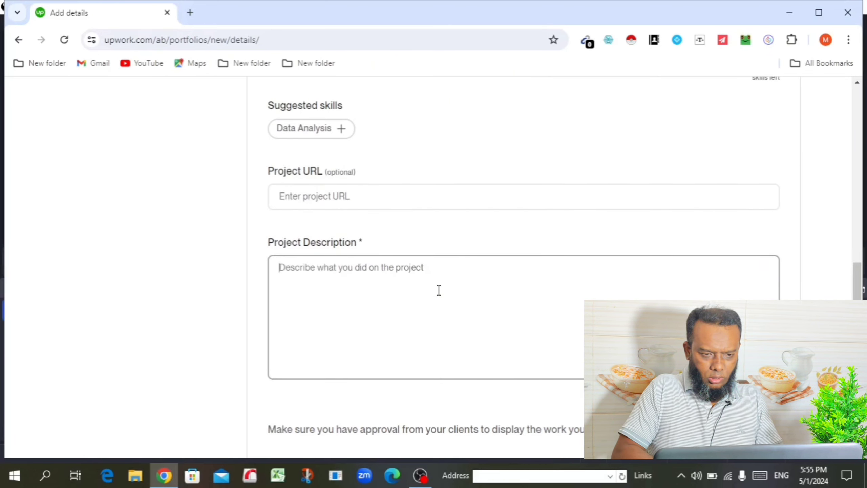
pyautogui.write('I comjp')
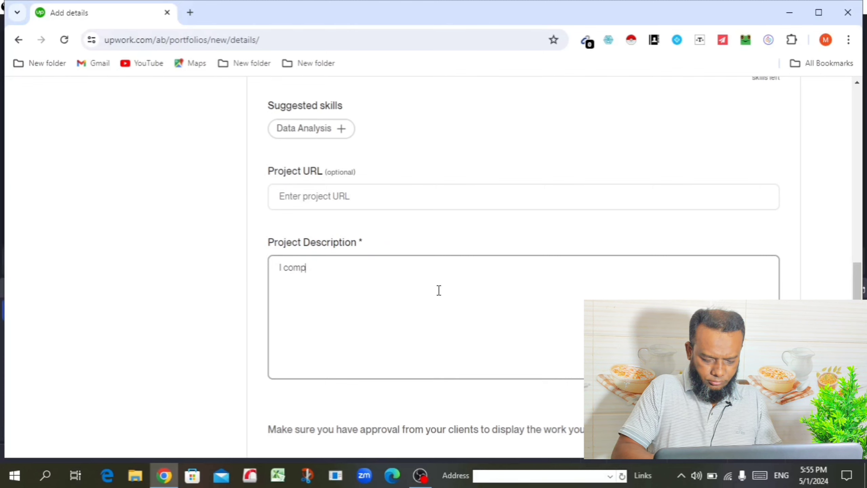
pyautogui.write('ete trhe job outs')
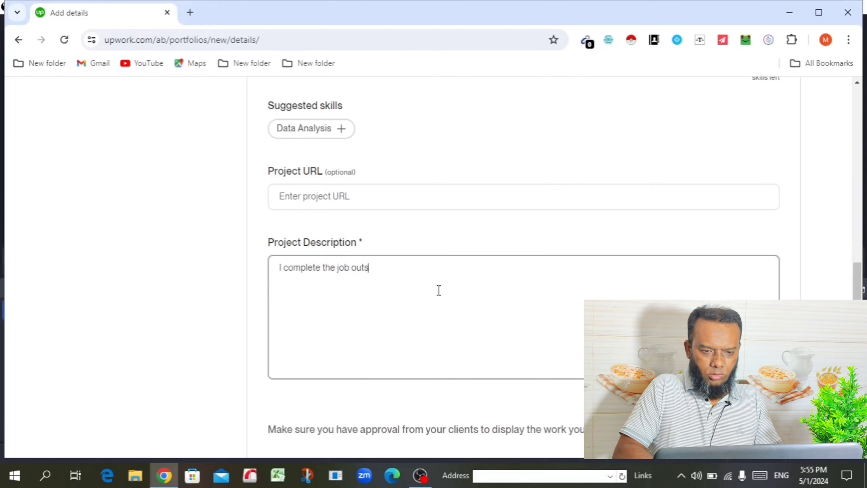
pyautogui.write('e upwork.')
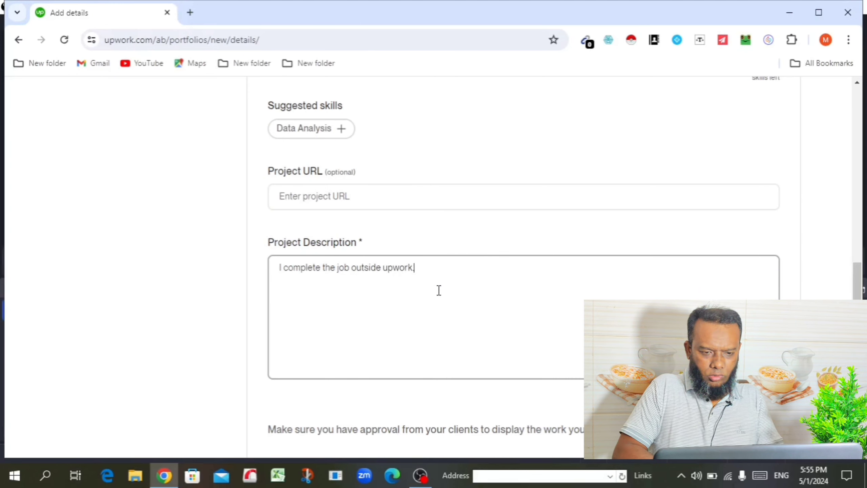
# Continue to the preview of the Data Entry project and publish it
pyautogui.scroll(-5, 439, 290)
pyautogui.click(631, 315)
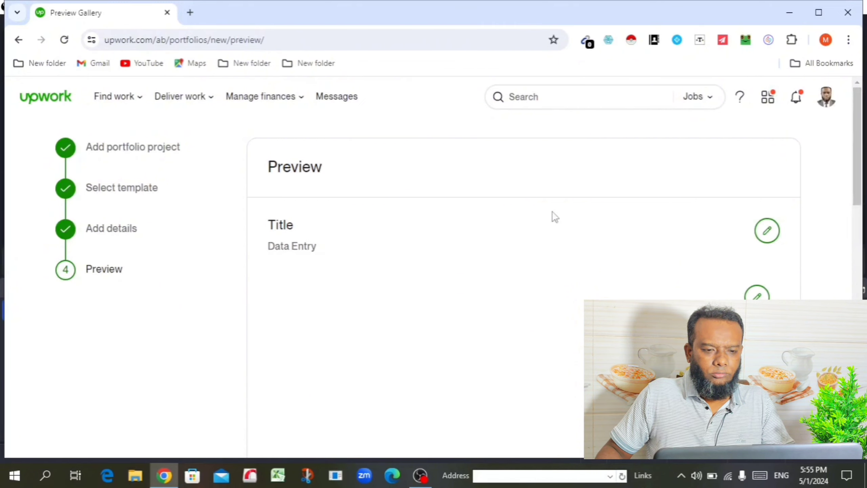
pyautogui.scroll(-10, 511, 224)
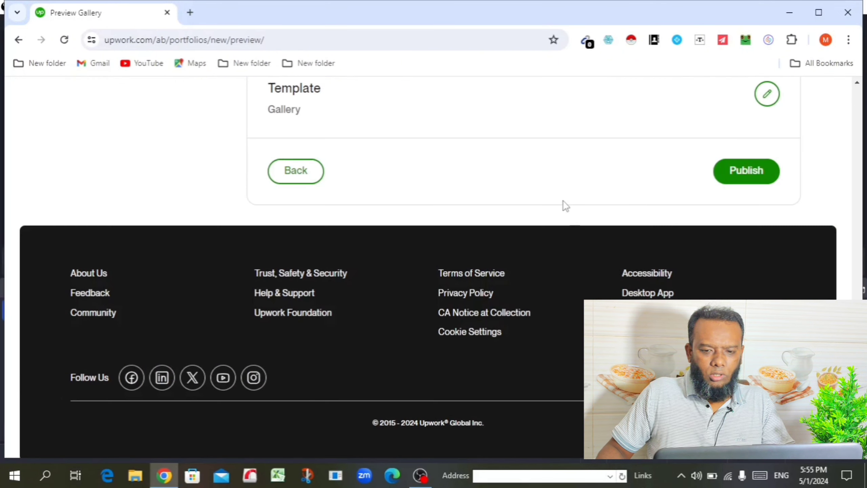
pyautogui.click(728, 153)
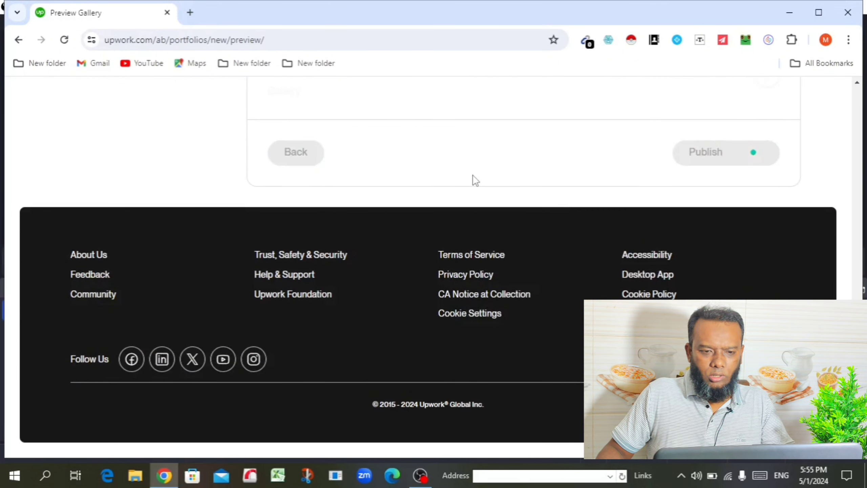
pyautogui.scroll(10, 473, 175)
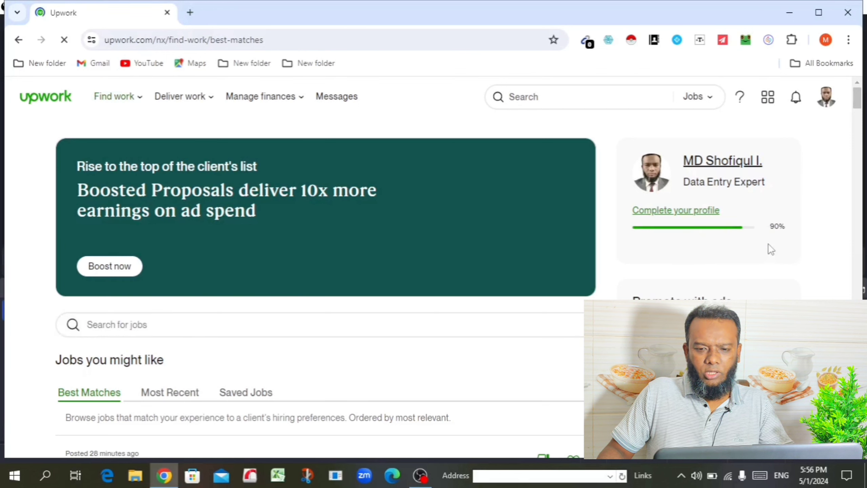
# Open the profile completion checklist and start adding an Employment history entry from it
pyautogui.scroll(-5, 762, 248)
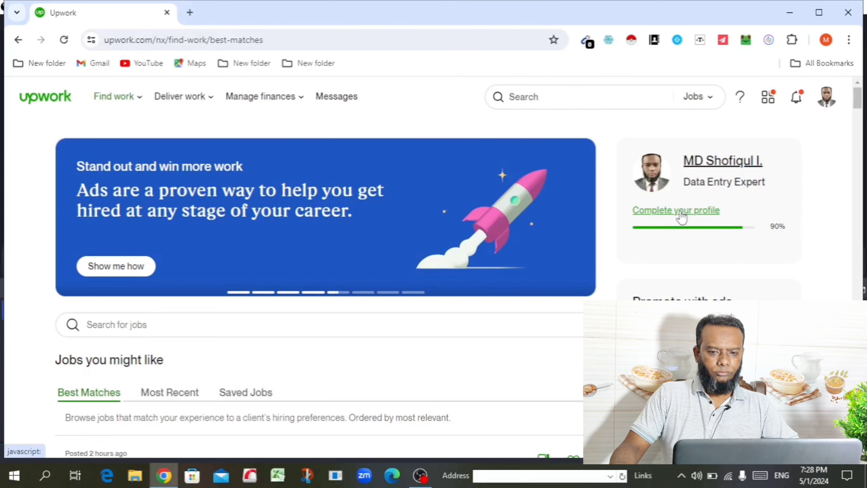
pyautogui.click(681, 212)
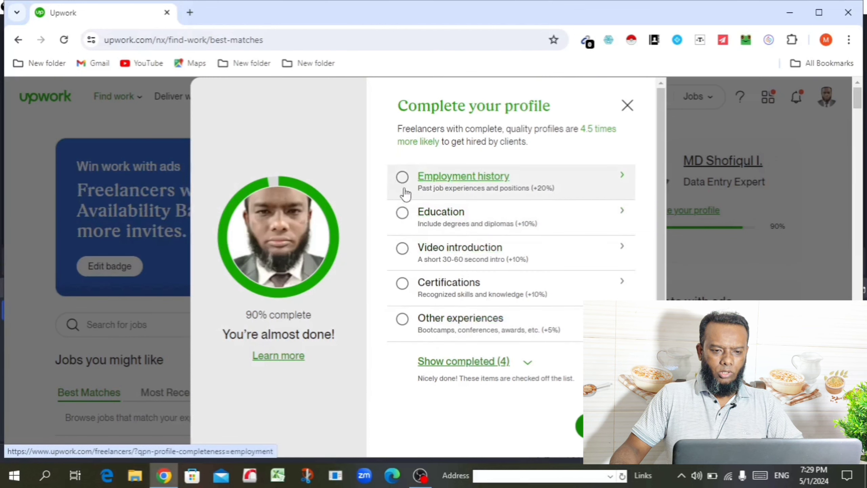
pyautogui.click(403, 179)
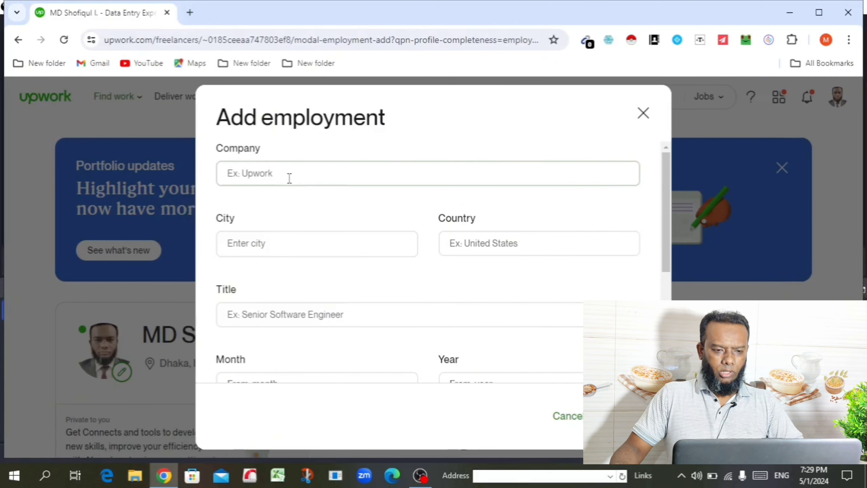
# Enter "ABC It Company" as the company of the new employment entry
pyautogui.click(290, 176)
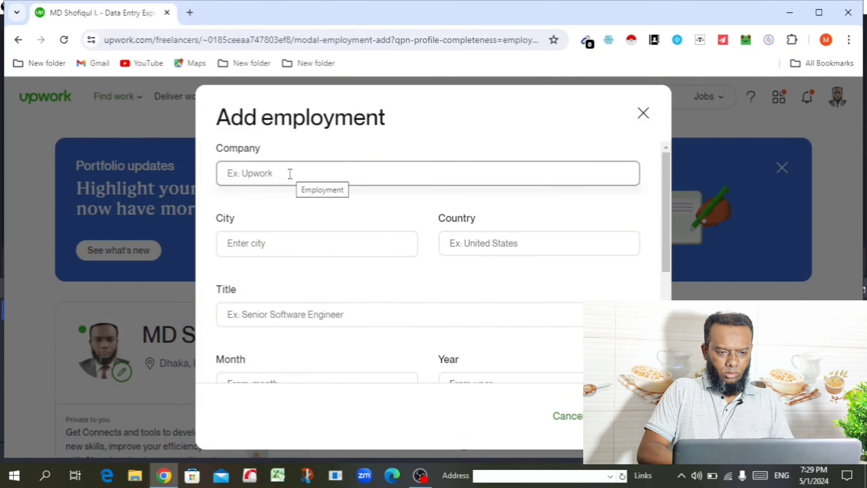
pyautogui.write('ABC')
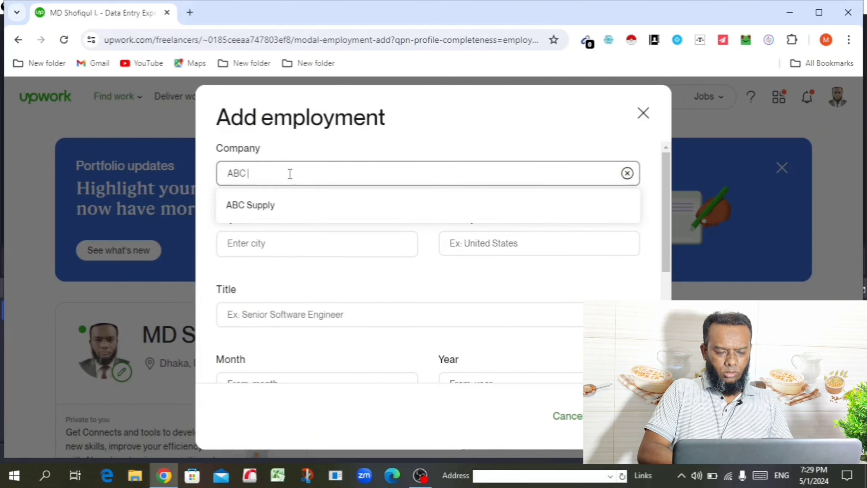
pyautogui.write('VIt Com')
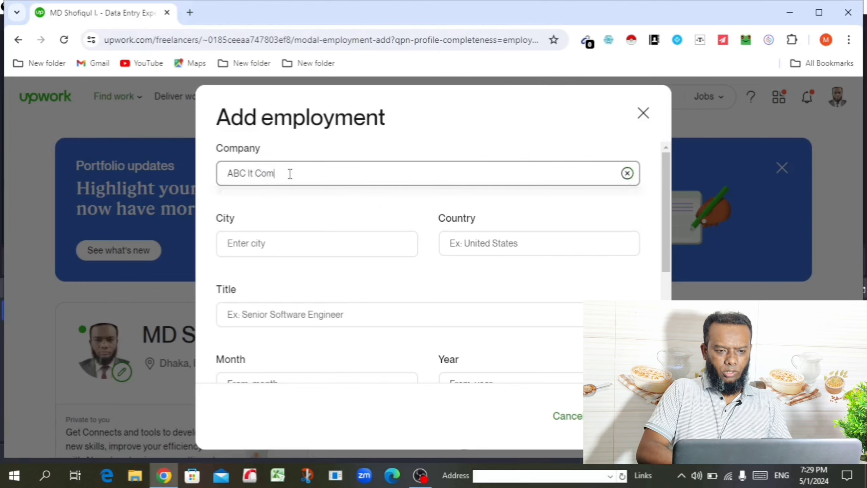
pyautogui.write('pany')
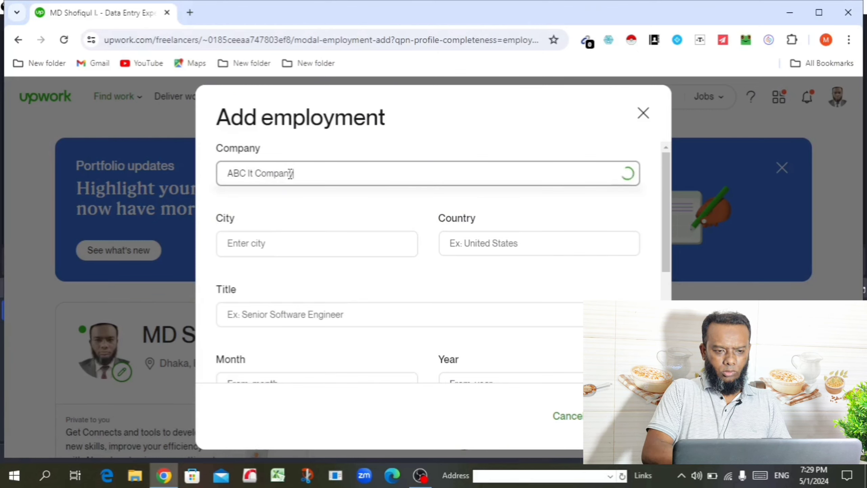
# Set the employment location to the city Dhaka and the country Bangladesh
pyautogui.click(256, 243)
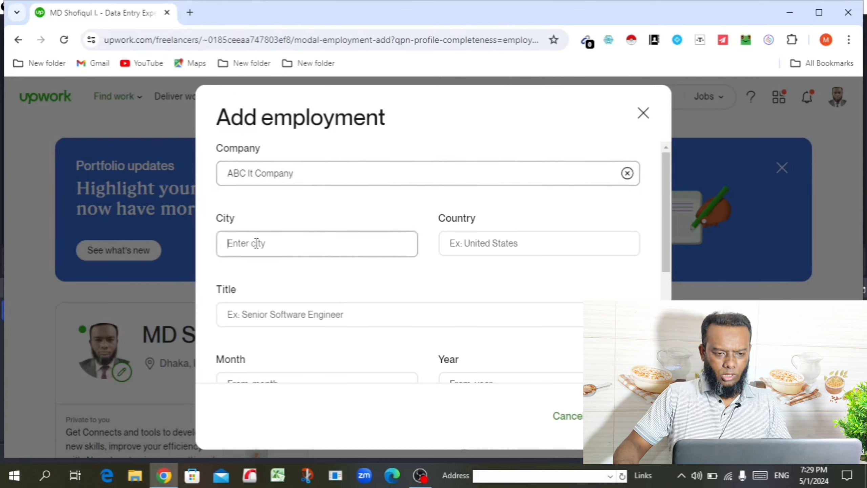
pyautogui.click(307, 283)
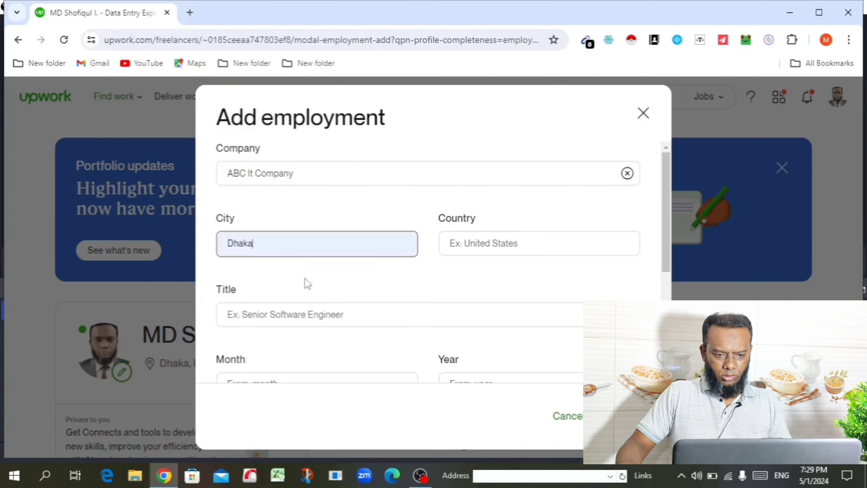
pyautogui.click(448, 249)
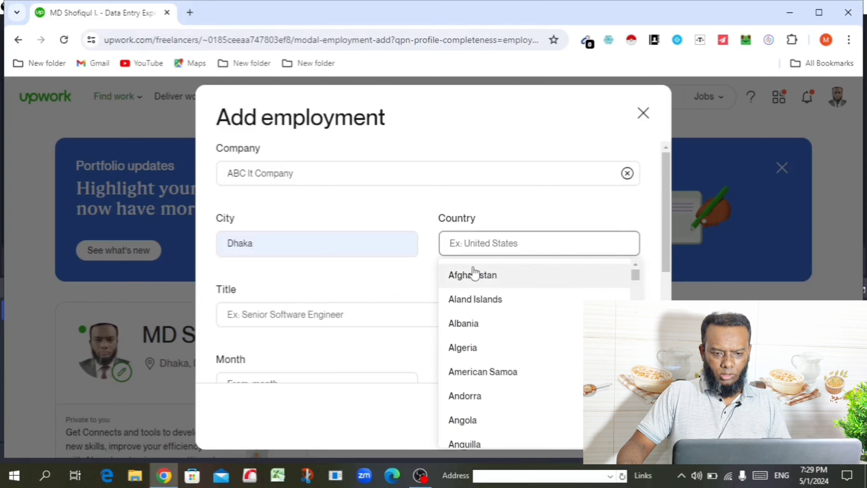
pyautogui.write('ba')
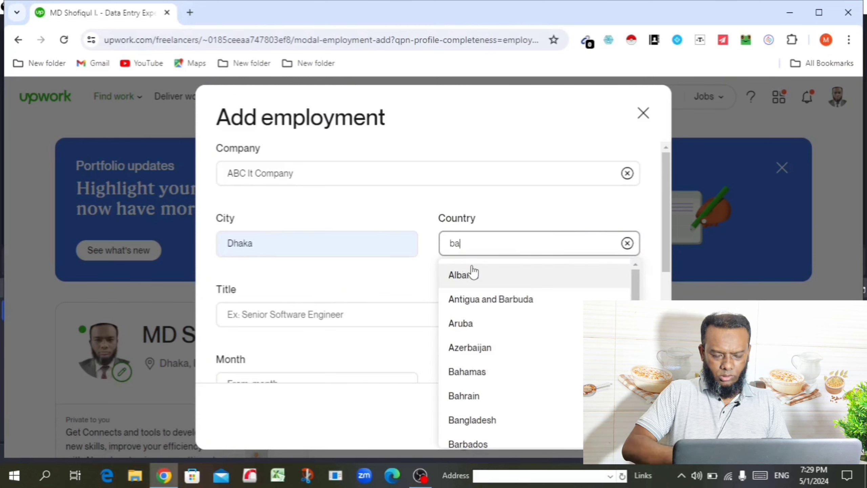
pyautogui.write('ngl')
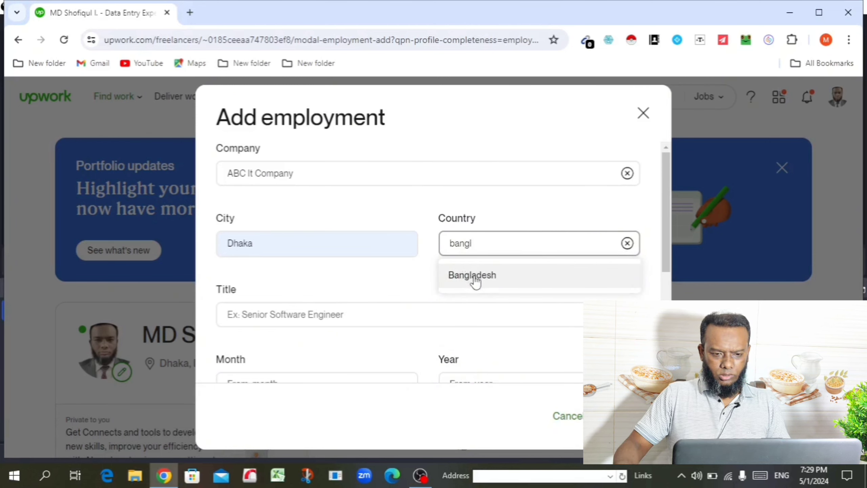
pyautogui.click(476, 275)
# Enter "Data Entry Supervisor" as the job title of the employment entry
pyautogui.click(322, 316)
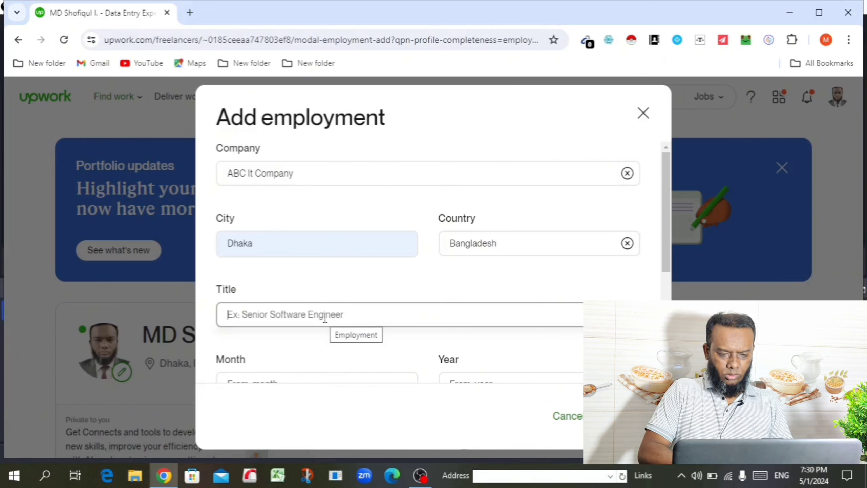
pyautogui.write('Data ')
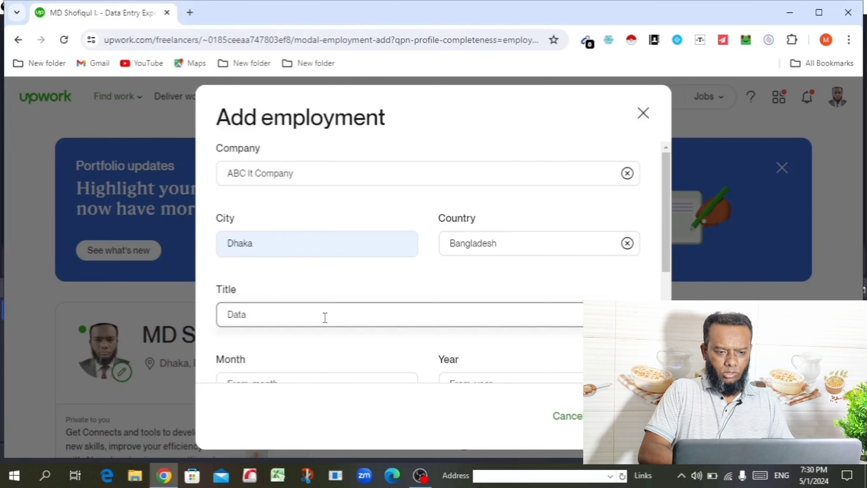
pyautogui.write('Entry ')
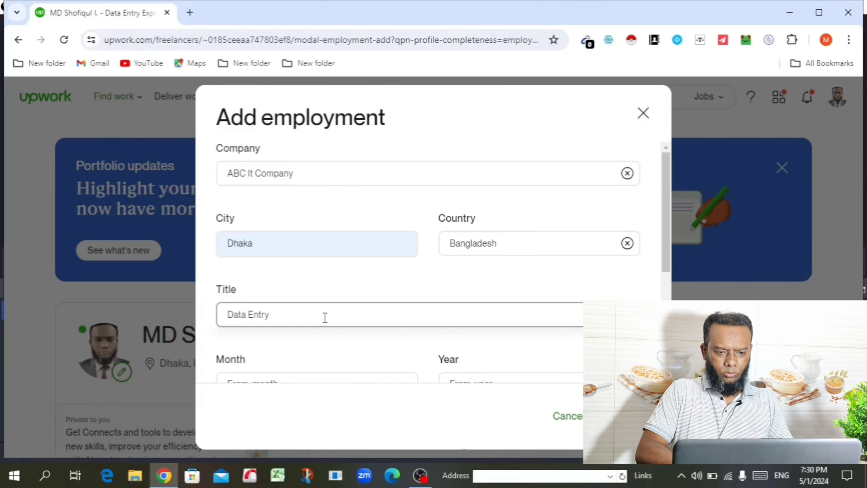
pyautogui.write('Super')
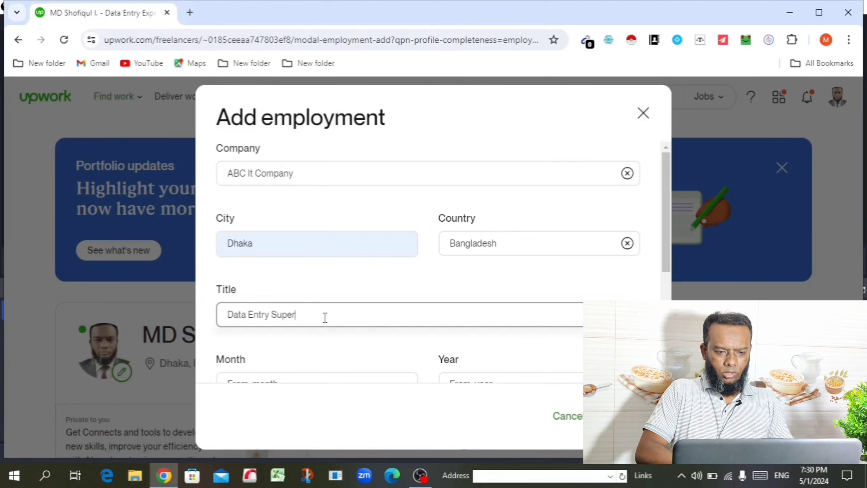
pyautogui.write('viso')
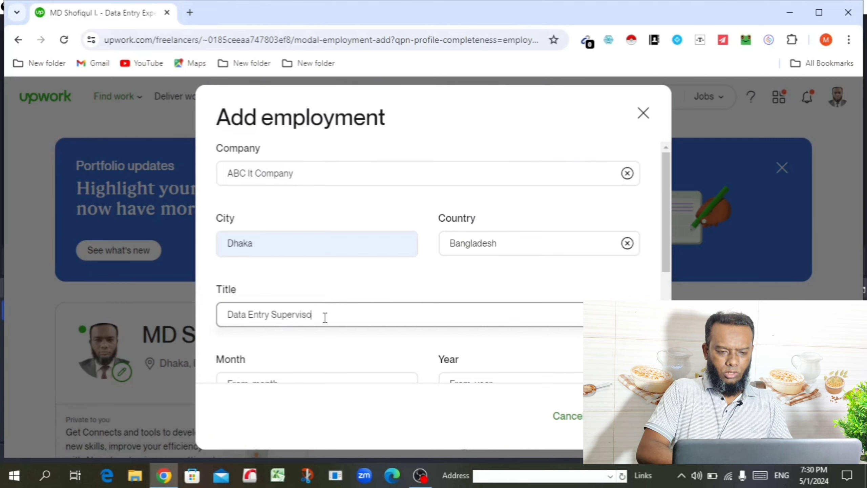
pyautogui.write('r')
# Mark the Data Entry Supervisor employment as a job no longer held
pyautogui.scroll(-2, 323, 316)
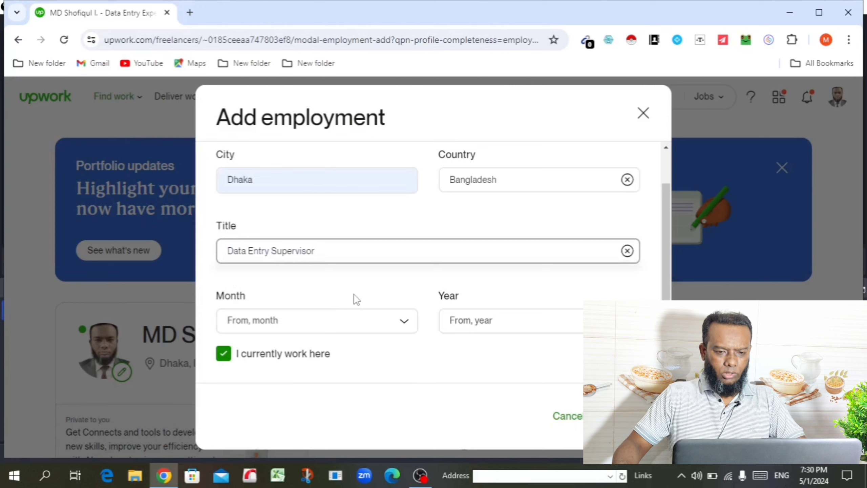
pyautogui.scroll(-2, 355, 299)
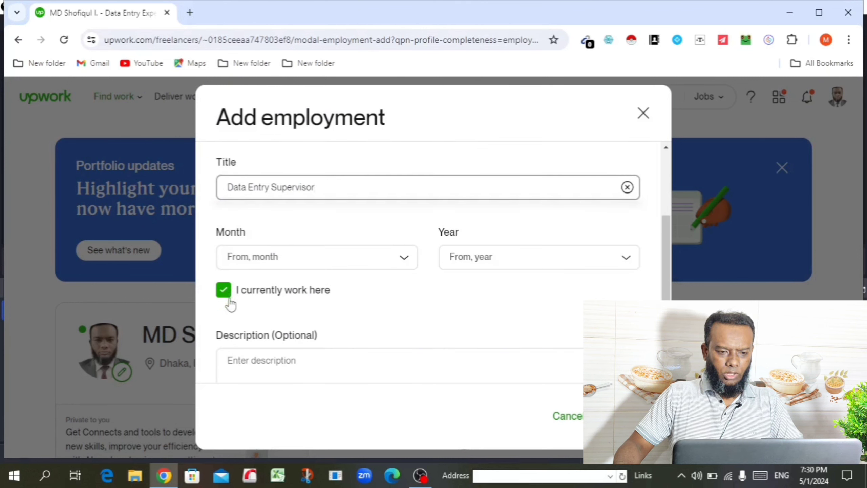
pyautogui.click(223, 289)
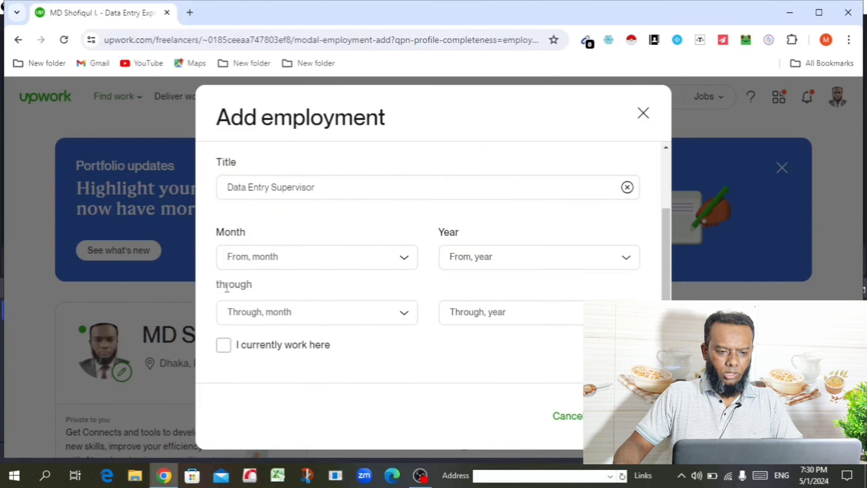
# Set the start of the employment period to January 2019
pyautogui.click(268, 260)
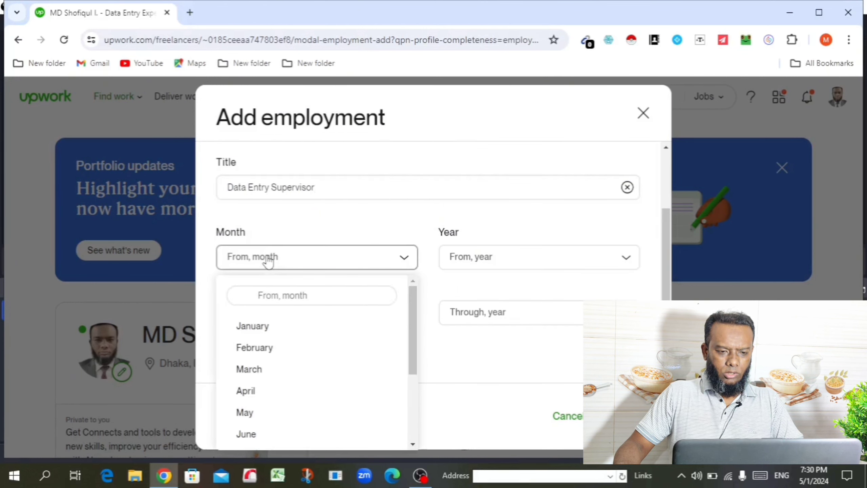
pyautogui.click(262, 328)
pyautogui.click(477, 267)
pyautogui.scroll(-2, 497, 341)
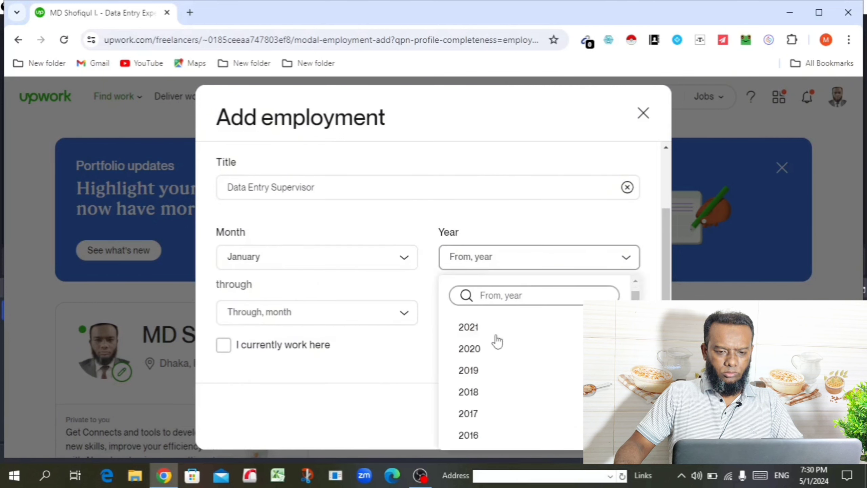
pyautogui.scroll(-1, 497, 352)
pyautogui.scroll(1, 488, 341)
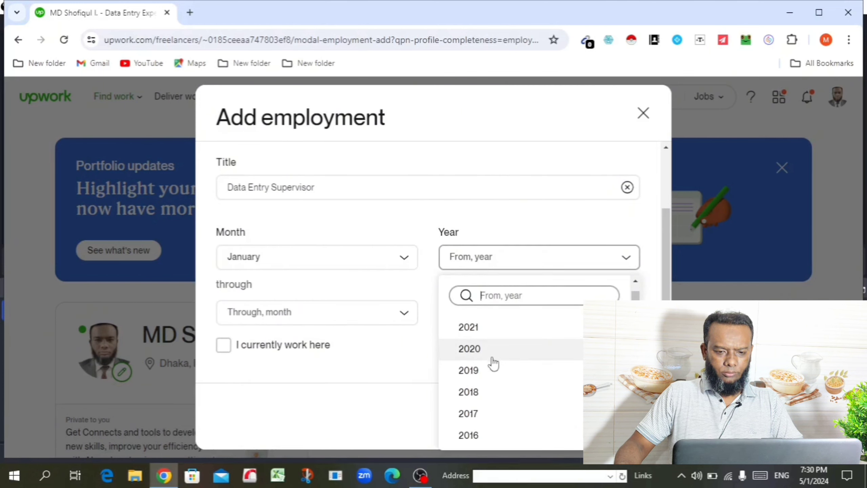
pyautogui.click(482, 371)
# Set the end of the employment period to December 2021
pyautogui.click(291, 320)
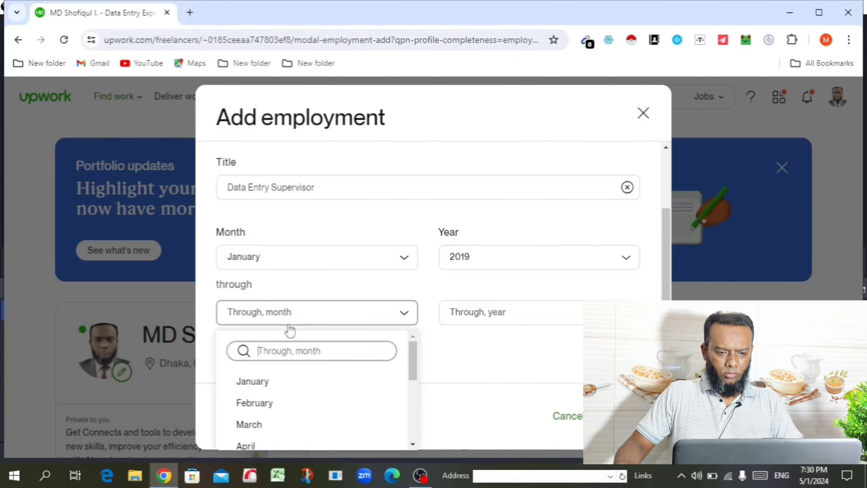
pyautogui.scroll(-5, 270, 410)
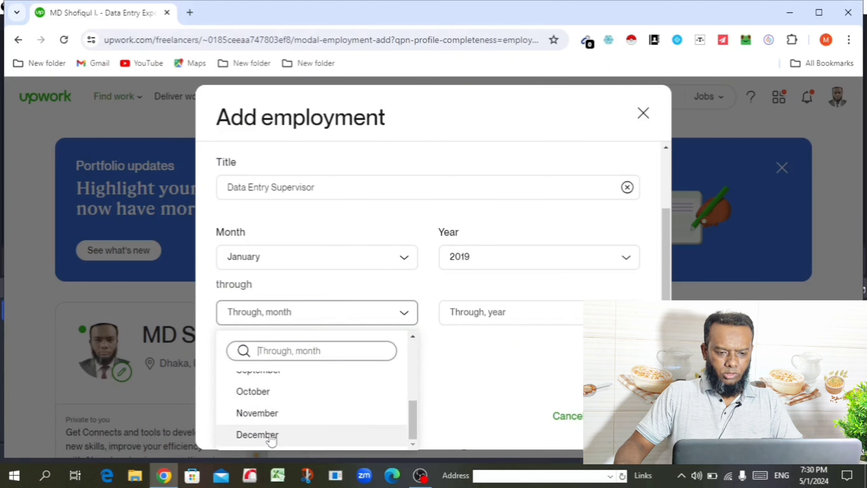
pyautogui.click(272, 436)
pyautogui.click(478, 316)
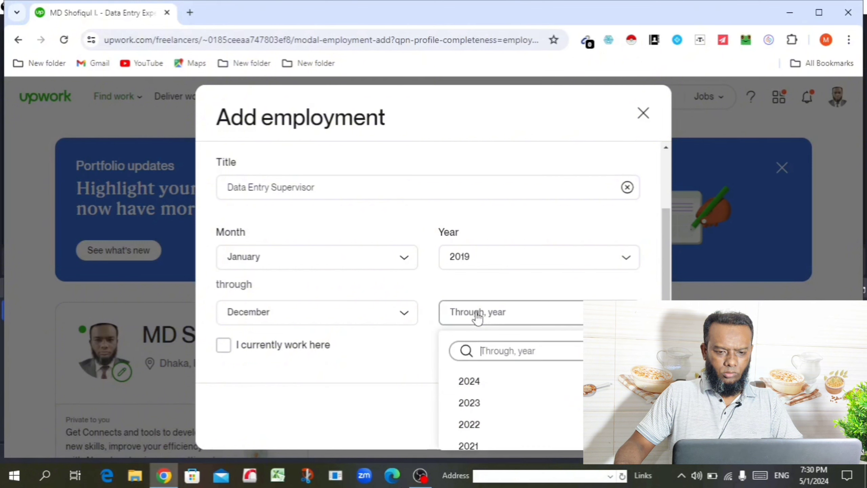
pyautogui.scroll(-2, 501, 386)
pyautogui.click(498, 392)
# Enter the job description "I was a Data Entry Supervisor in this company." and save the employment entry
pyautogui.scroll(-2, 479, 369)
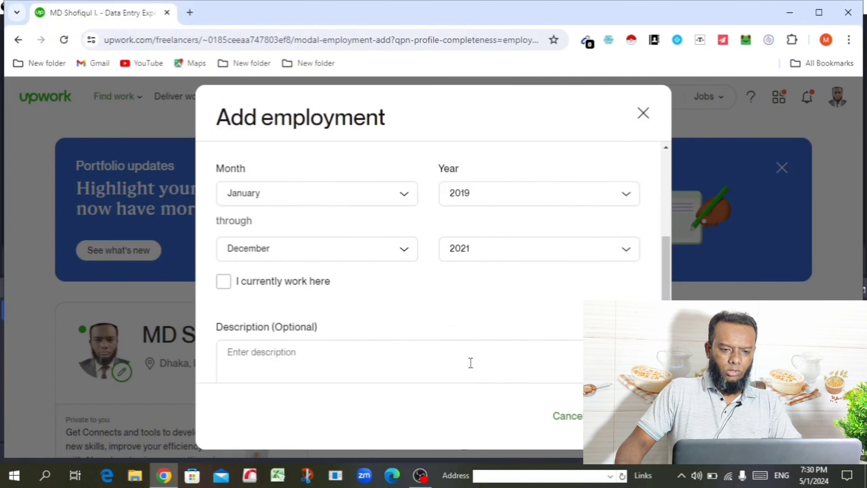
pyautogui.scroll(-2, 345, 313)
pyautogui.click(398, 325)
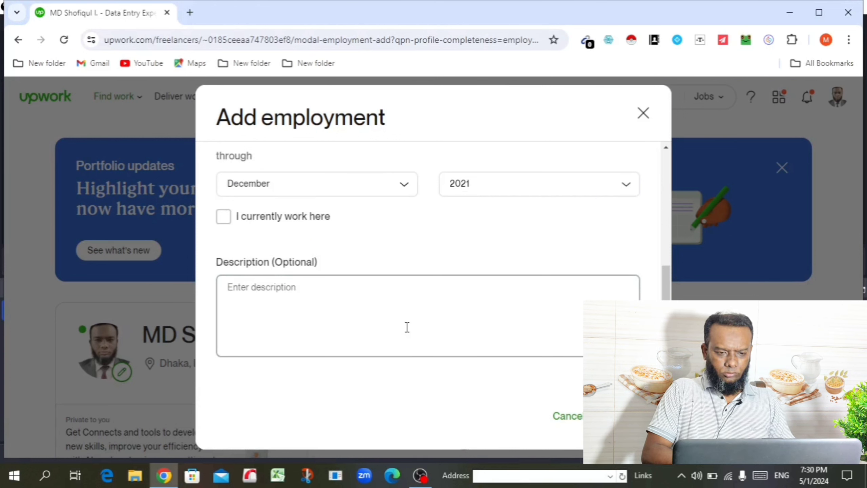
pyautogui.write('I was')
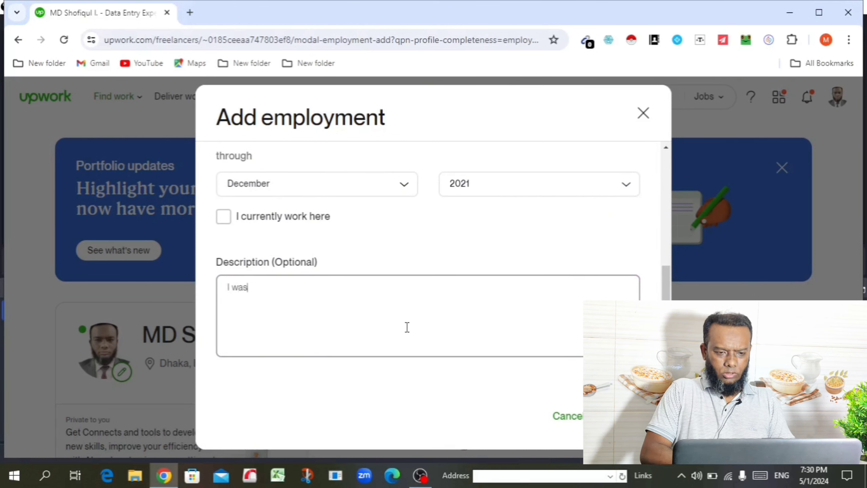
pyautogui.write(' a Data Entr')
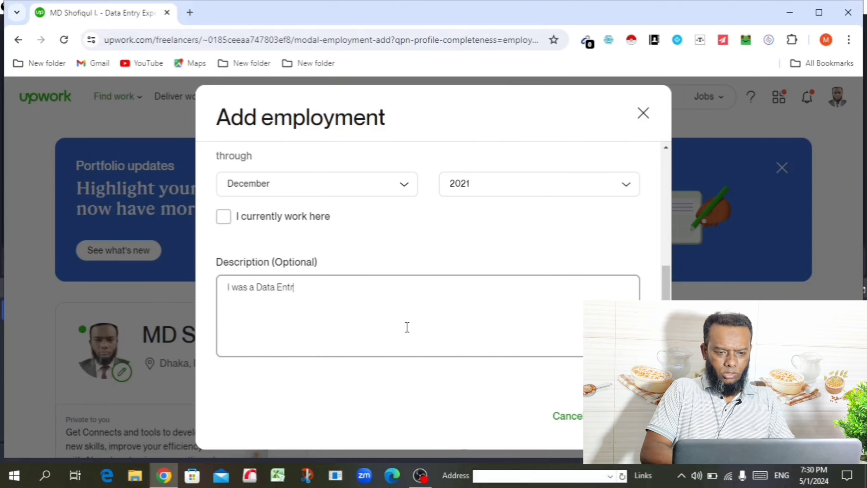
pyautogui.write('y Supervisor in this company')
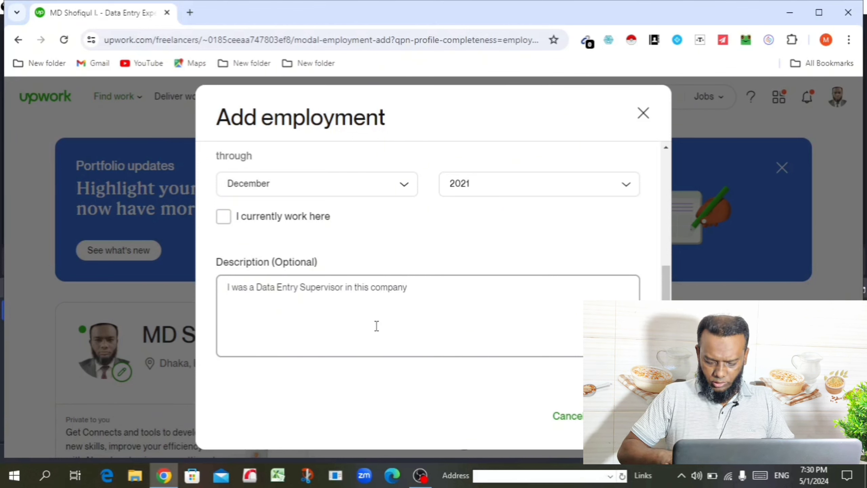
pyautogui.write('.')
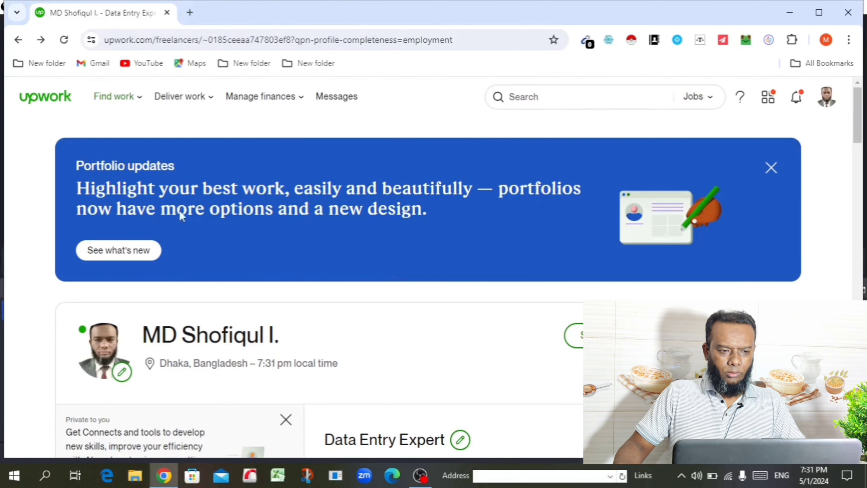
# Look over the freelancer profile page and return to the Upwork home page with the job feed
pyautogui.scroll(-1, 341, 205)
pyautogui.scroll(1, 347, 209)
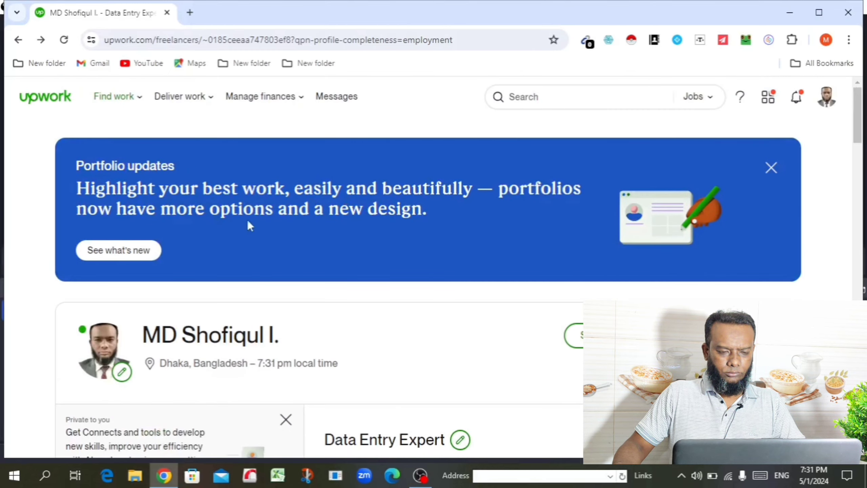
pyautogui.scroll(-15, 246, 225)
pyautogui.scroll(15, 376, 246)
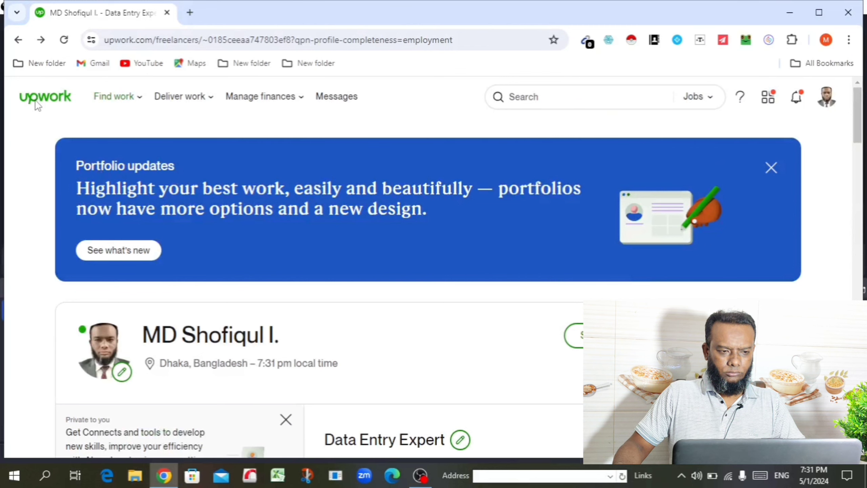
pyautogui.scroll(-3, 548, 239)
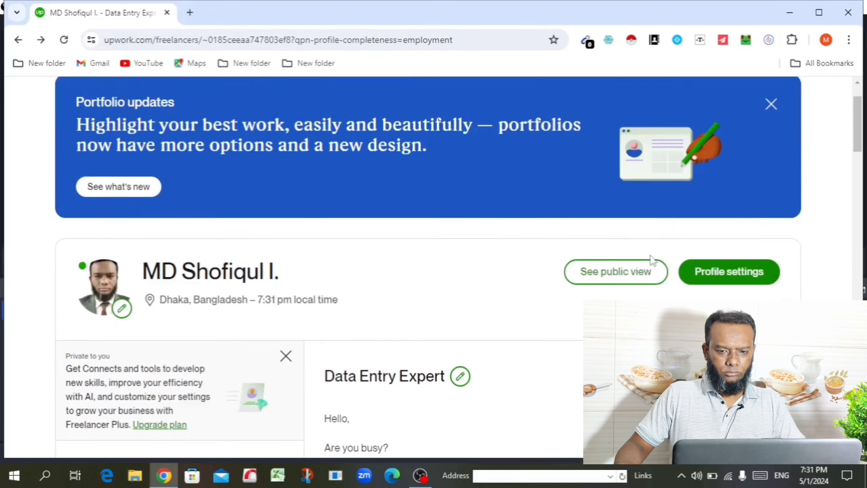
pyautogui.scroll(3, 516, 226)
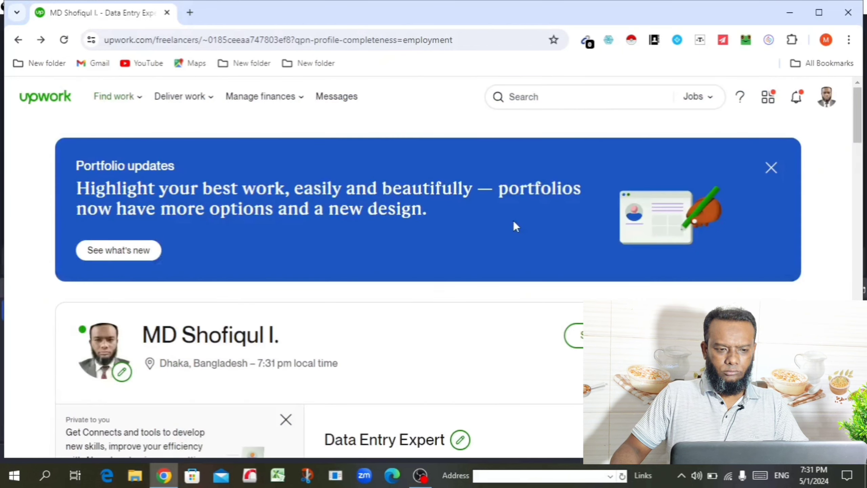
pyautogui.click(61, 100)
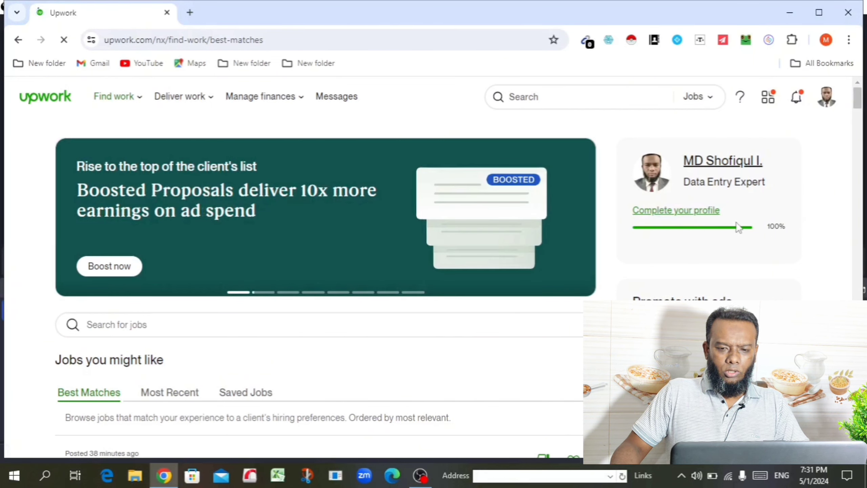
# Expand the Connects section and check the available Connects together with the profile completion percentage
pyautogui.scroll(-1, 738, 227)
pyautogui.scroll(-1, 628, 216)
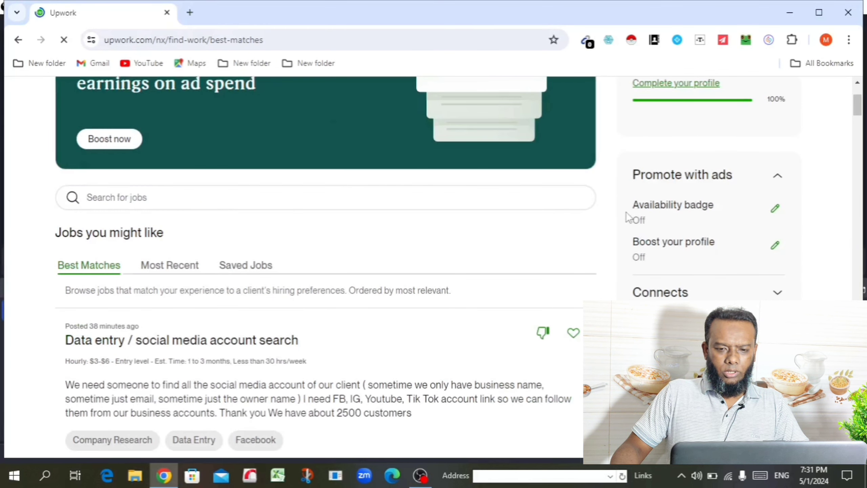
pyautogui.scroll(-1, 628, 217)
pyautogui.click(668, 236)
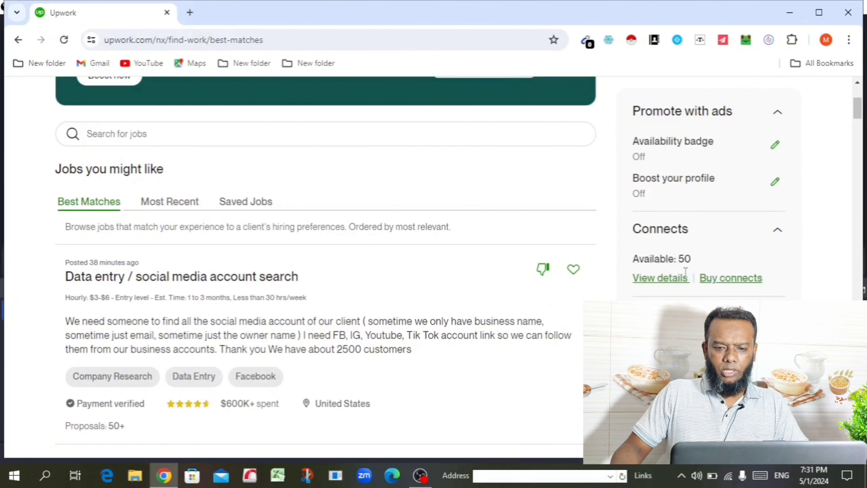
pyautogui.scroll(3, 575, 265)
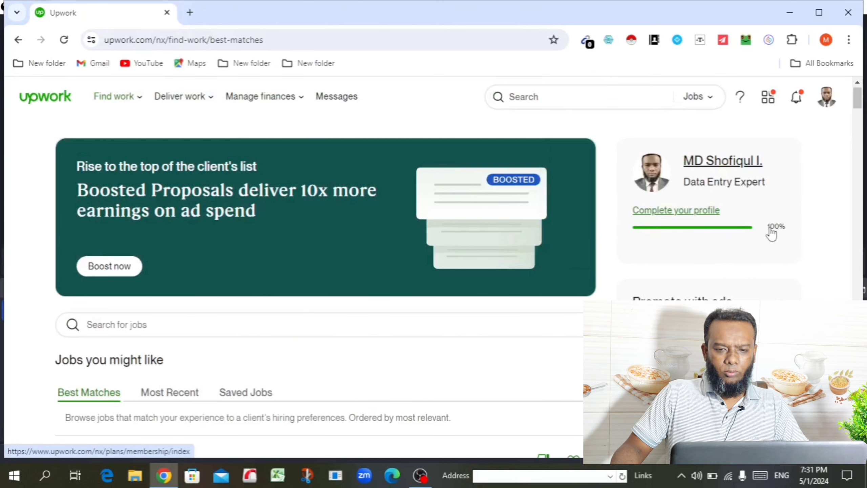
pyautogui.scroll(-2, 762, 236)
pyautogui.scroll(-1, 670, 231)
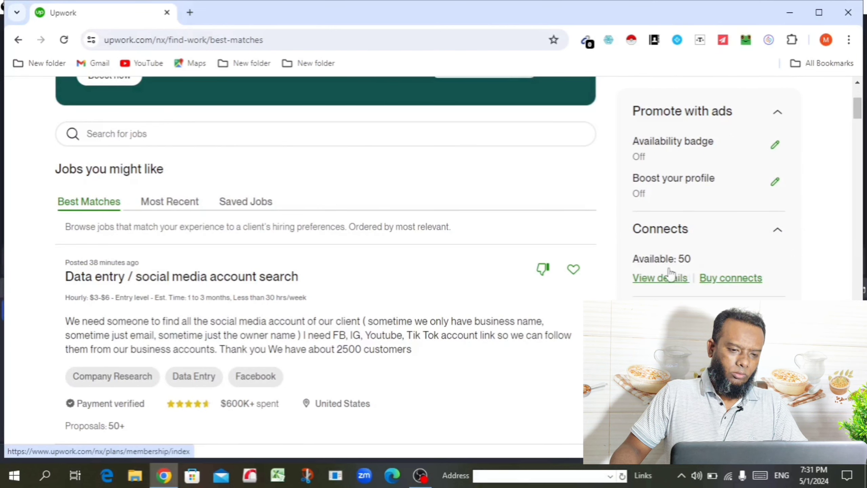
pyautogui.scroll(-2, 209, 294)
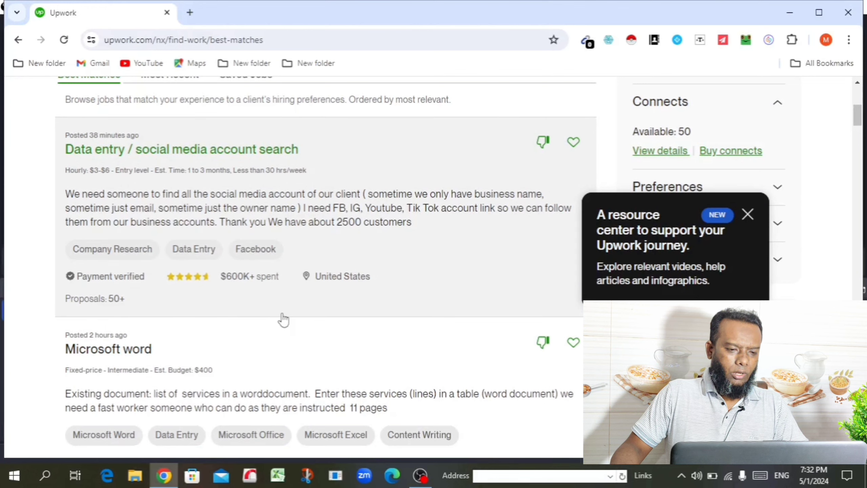
pyautogui.scroll(5, 288, 316)
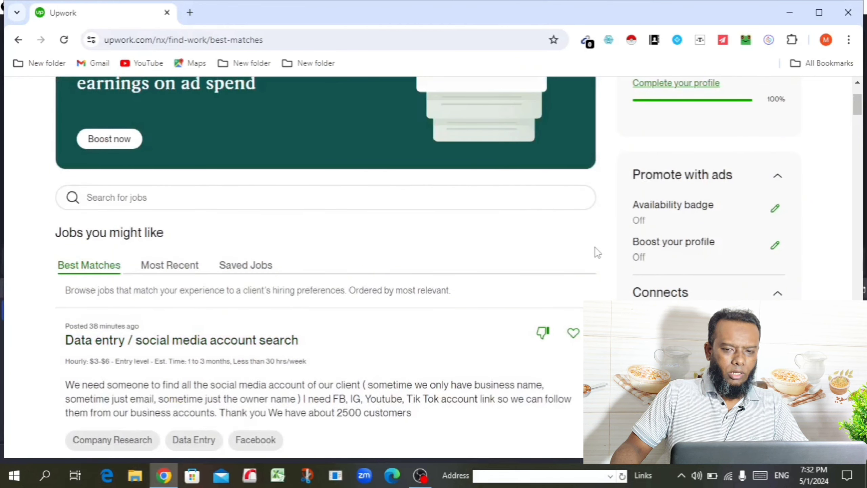
pyautogui.scroll(3, 597, 252)
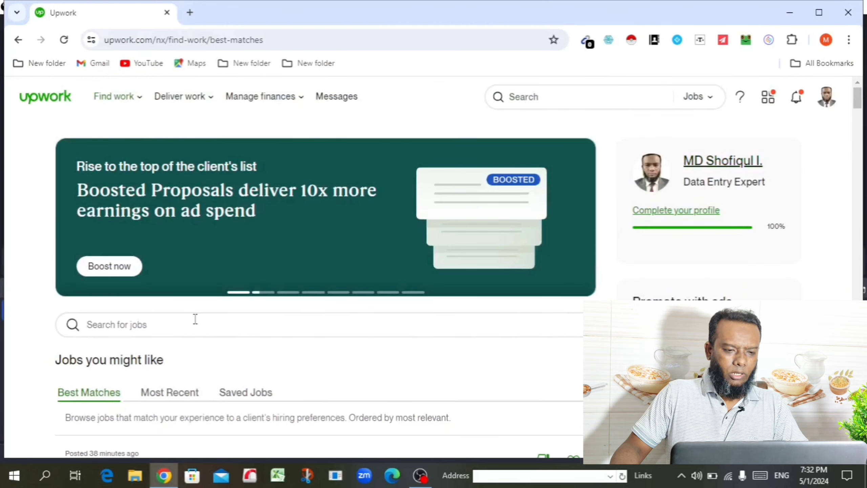
# Examine the Best Matches job posts, including their pay, required skills, client details and number of proposals
pyautogui.scroll(-3, 204, 351)
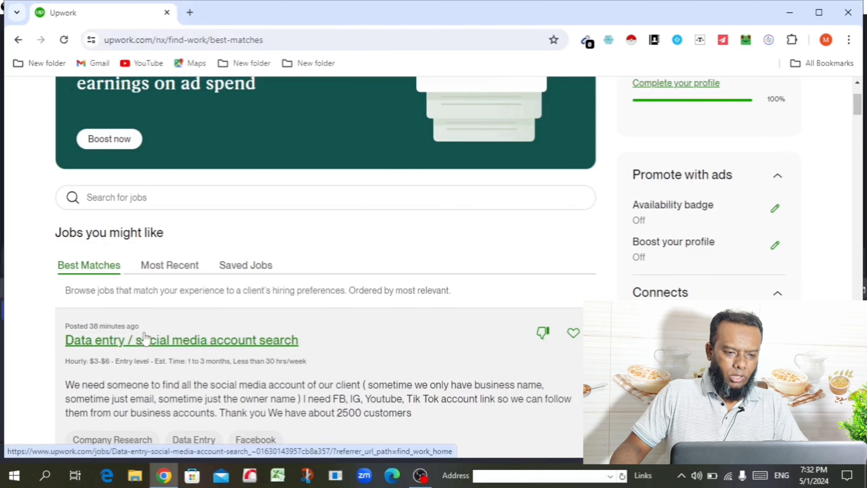
pyautogui.scroll(-2, 143, 341)
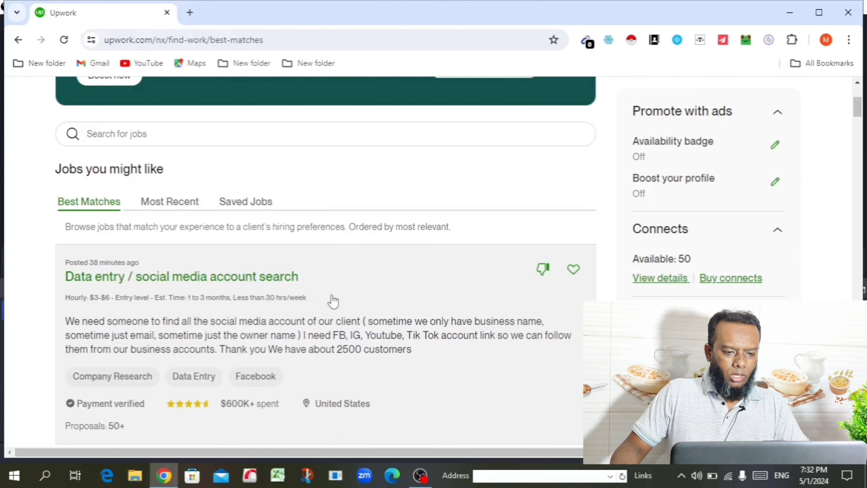
pyautogui.scroll(-2, 333, 300)
pyautogui.scroll(-4, 333, 301)
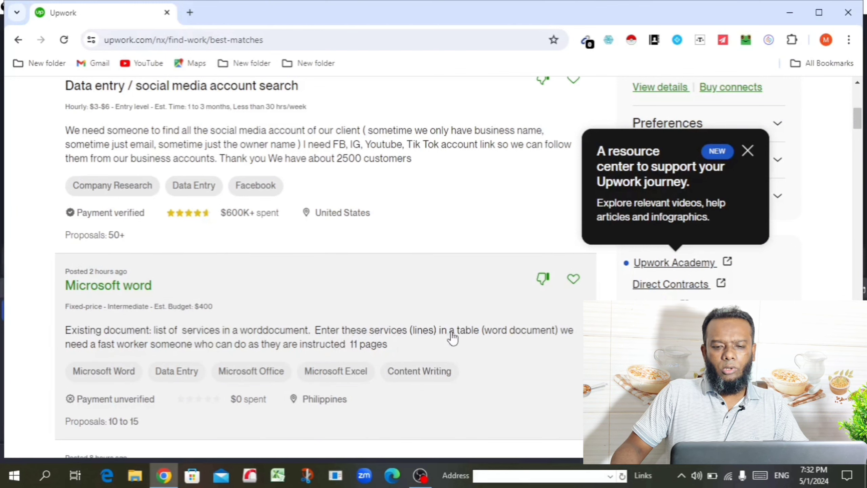
pyautogui.scroll(3, 451, 337)
pyautogui.scroll(-2, 446, 339)
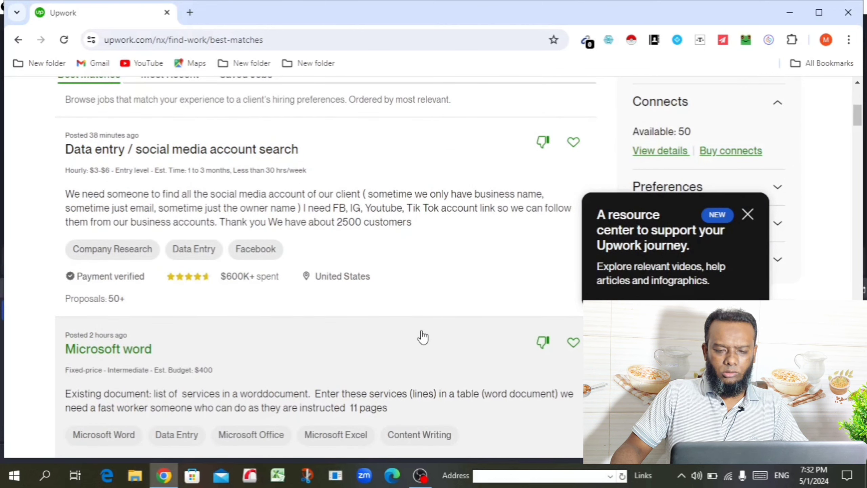
pyautogui.scroll(3, 423, 338)
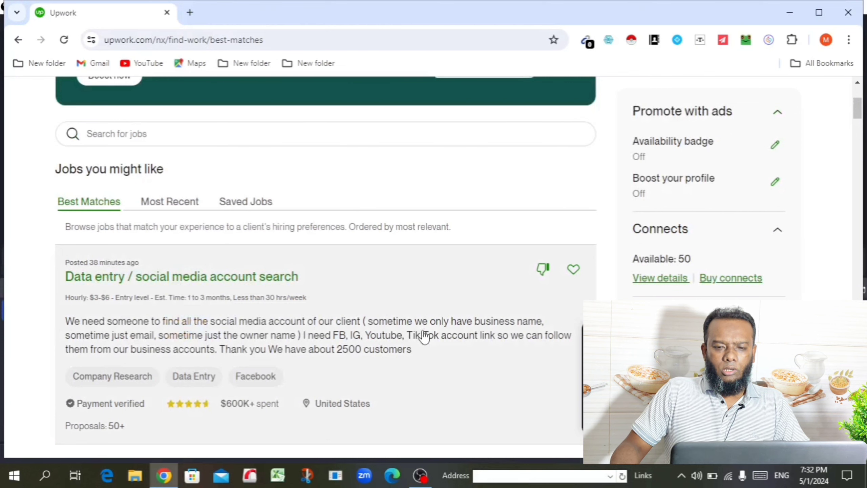
pyautogui.scroll(-3, 424, 336)
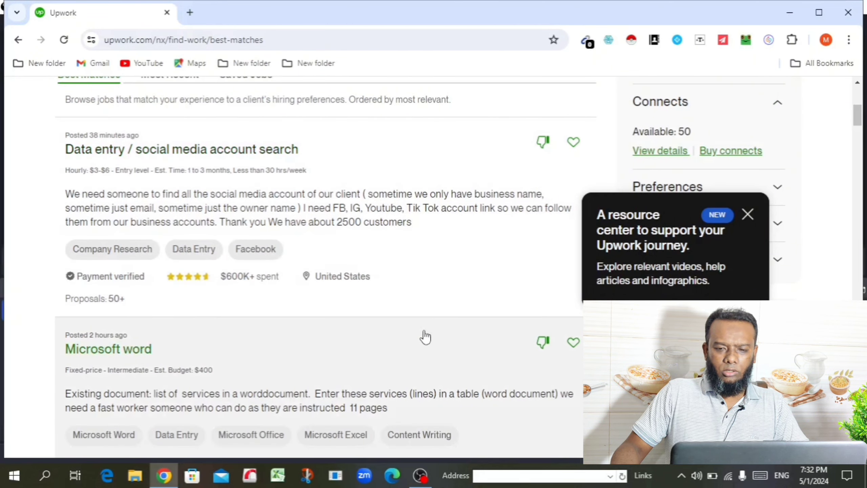
pyautogui.scroll(8, 425, 336)
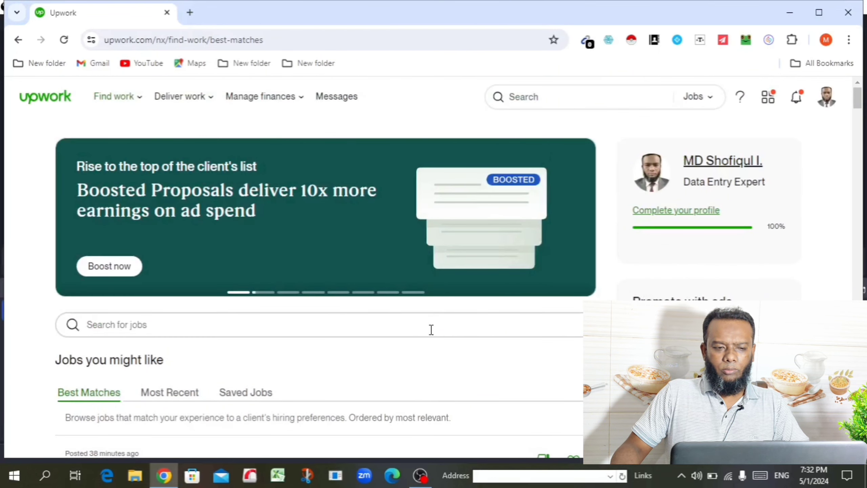